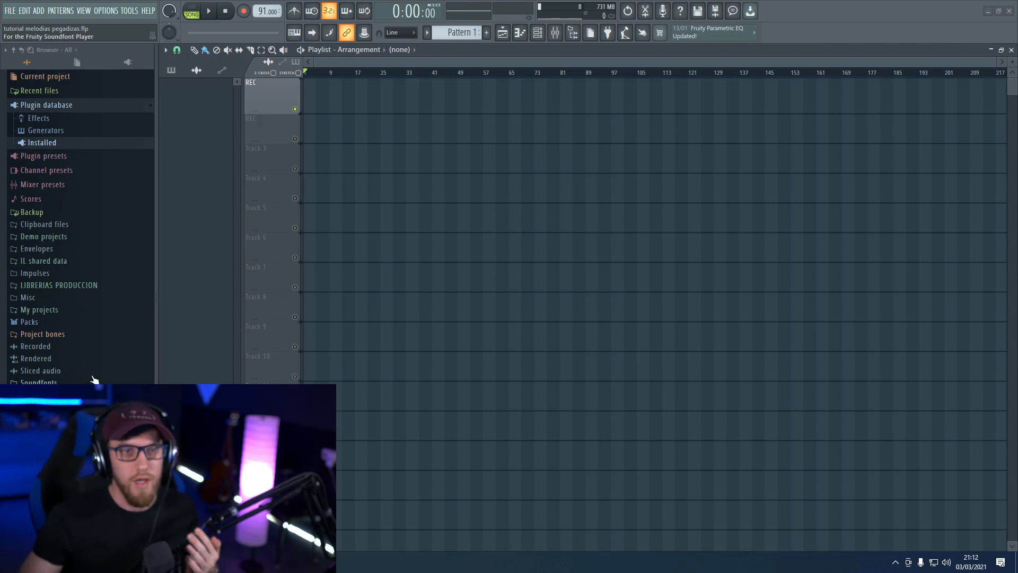
Open the channel rack and preview the Serum_x64 vocal sound
left_click(537, 33)
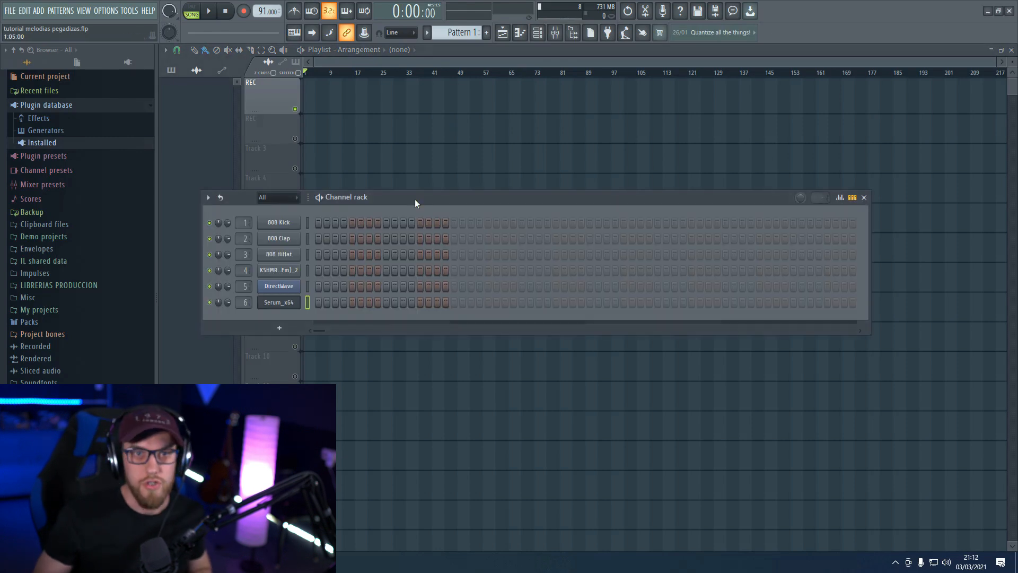
left_click_drag(416, 202, 438, 184)
left_click(300, 284)
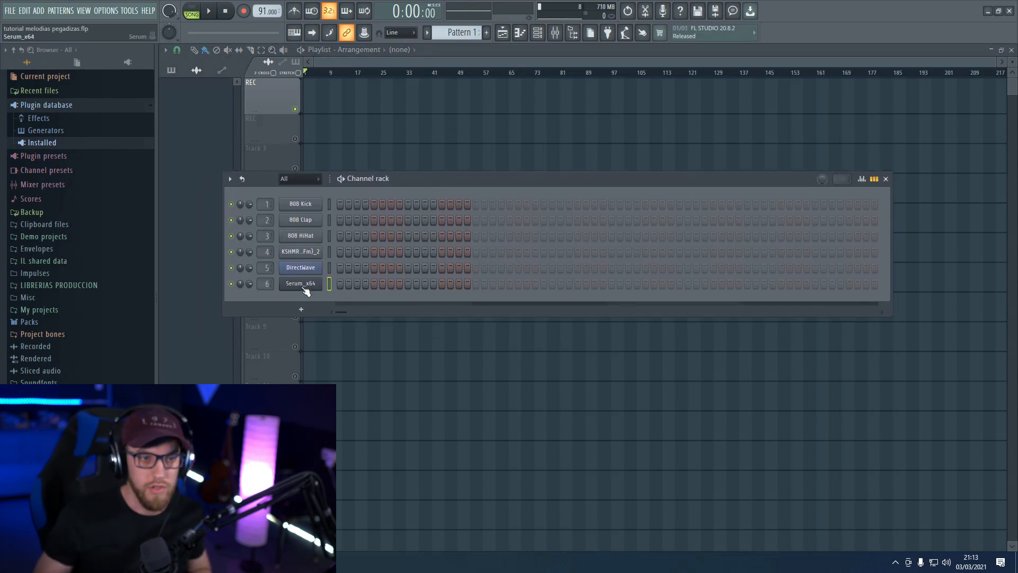
left_click_drag(416, 173, 411, 117)
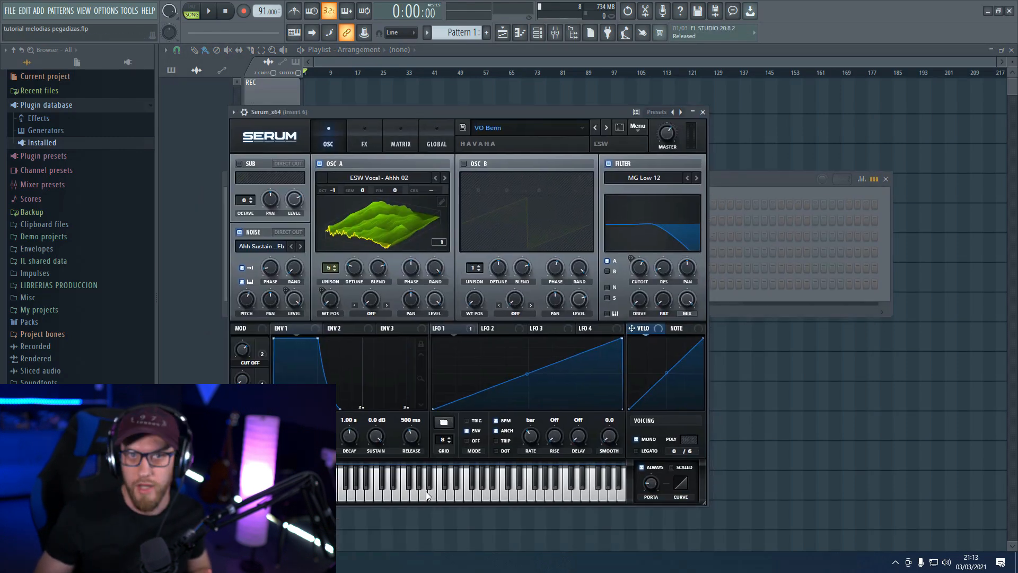
left_click(426, 491)
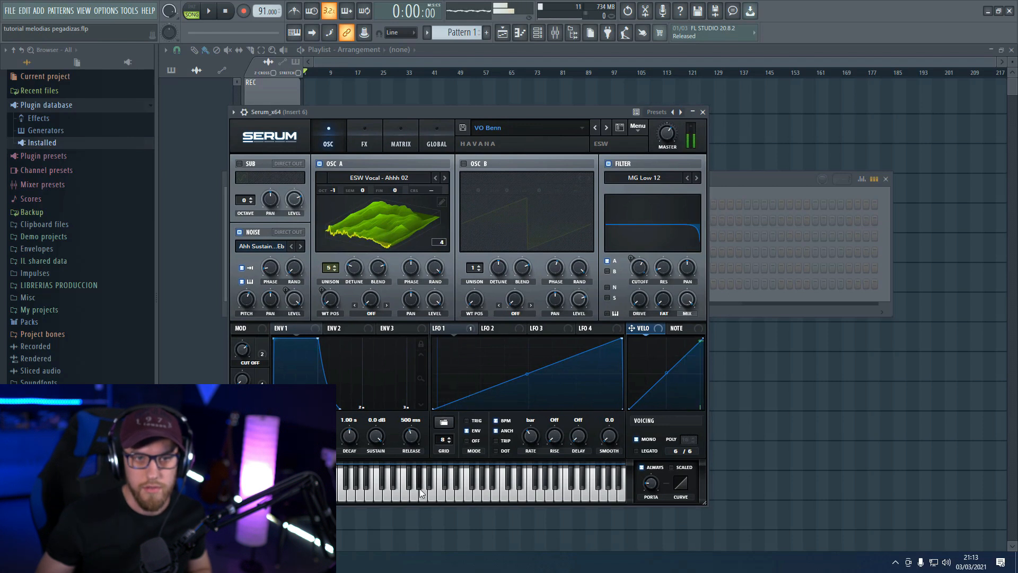
Preview the DirectWave instrument and check its Mixer Insert 5 track
left_click(770, 179)
left_click(297, 271)
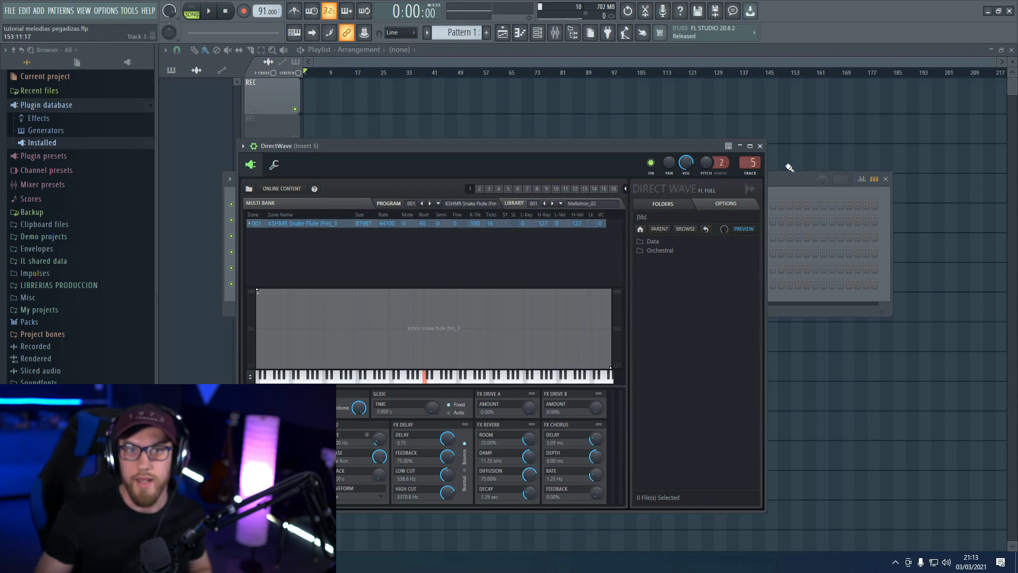
left_click(750, 162)
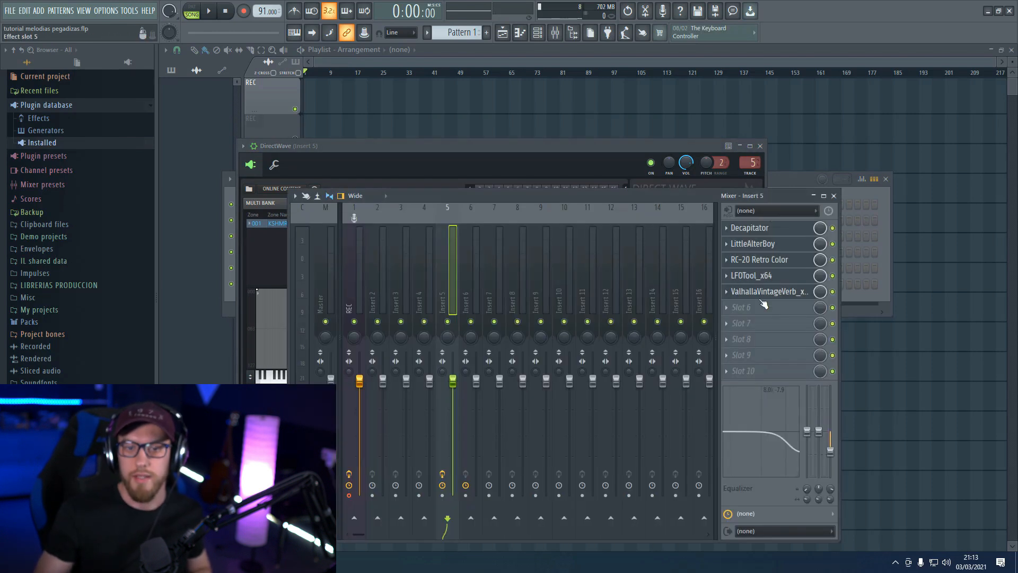
left_click(791, 184)
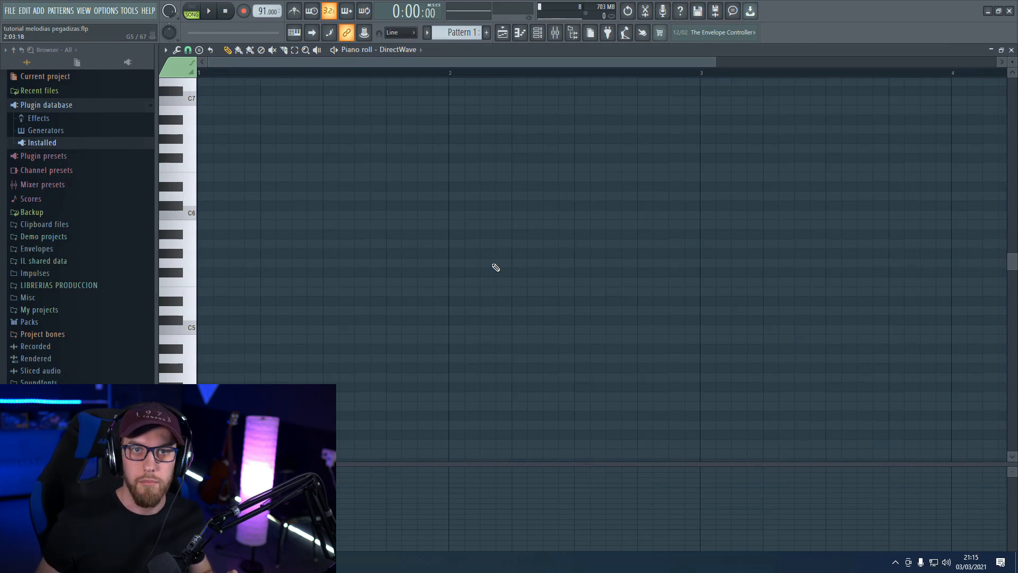
Place A3, E3 and C3 notes in bar 1, removing a stray C4, and audition the pattern
scroll(496, 267, "down", 2)
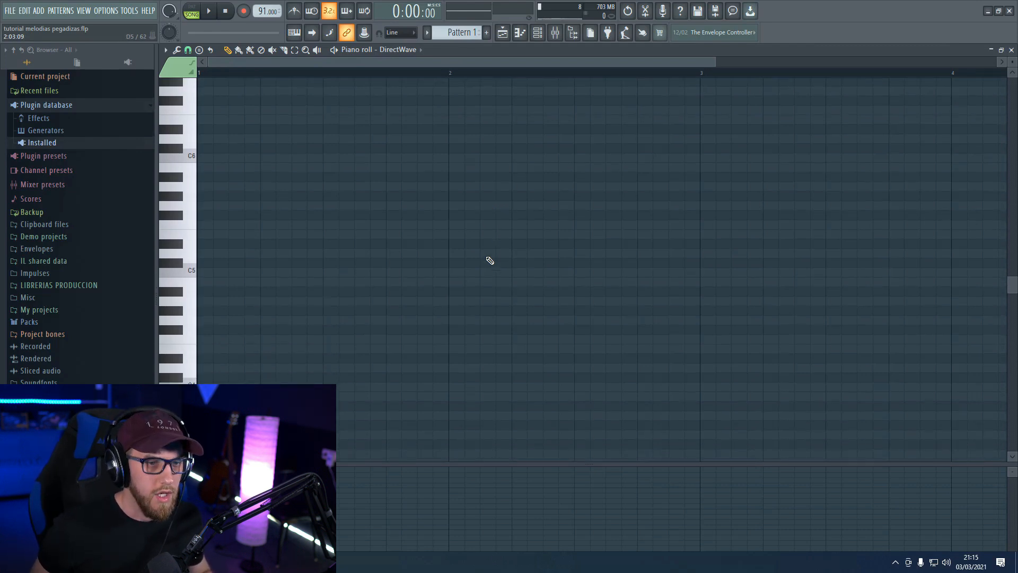
scroll(490, 261, "down", 1)
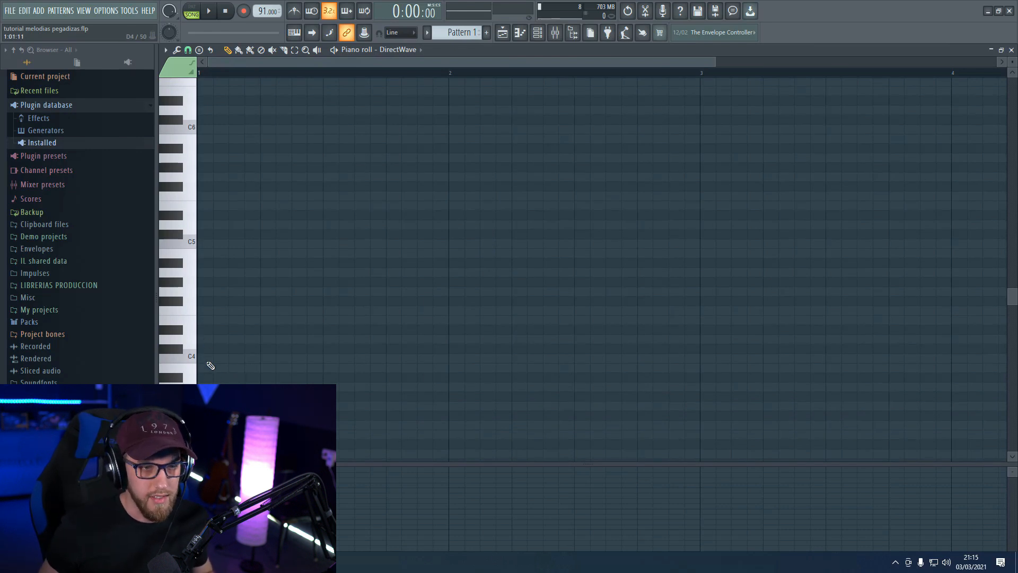
left_click(202, 387)
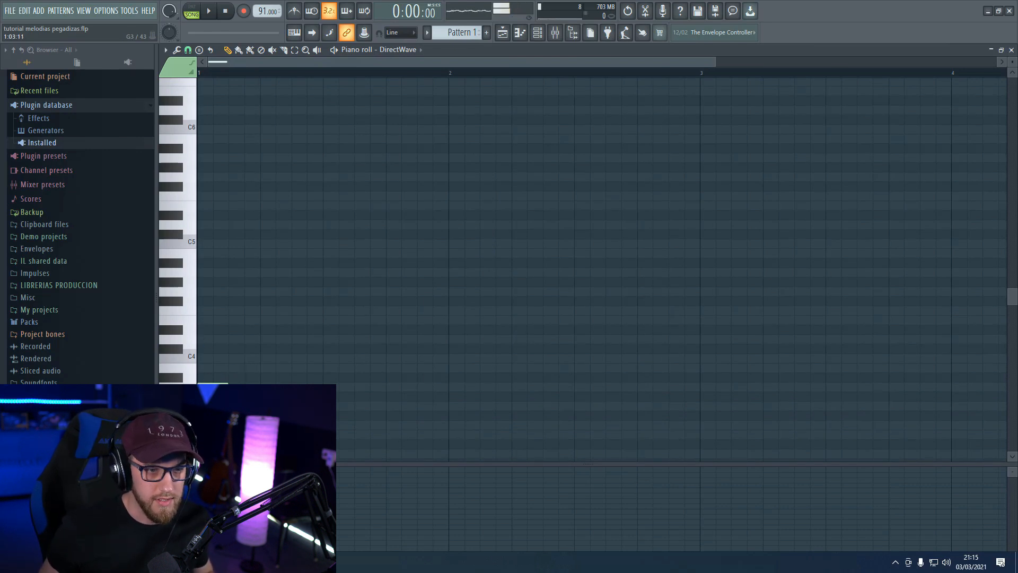
left_click(205, 357)
left_click(211, 321)
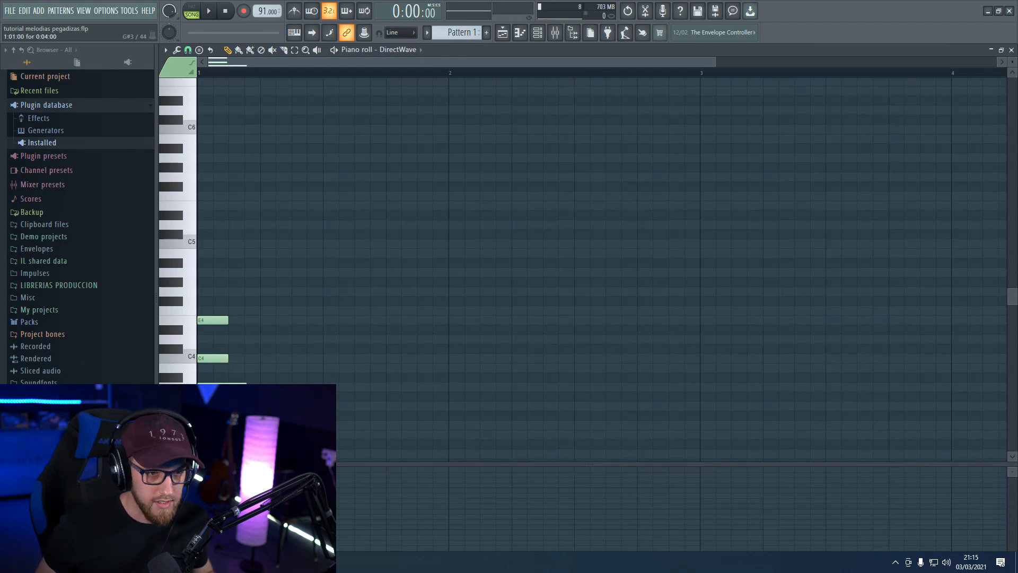
scroll(244, 392, "down", 1)
right_click(213, 330)
left_click_drag(211, 293, 275, 415)
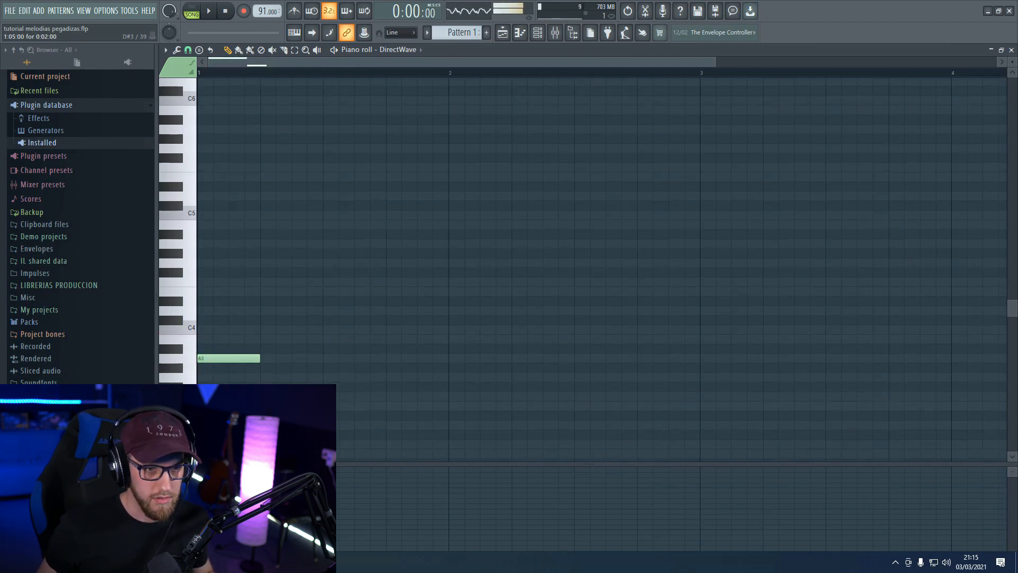
scroll(346, 420, "down", 1)
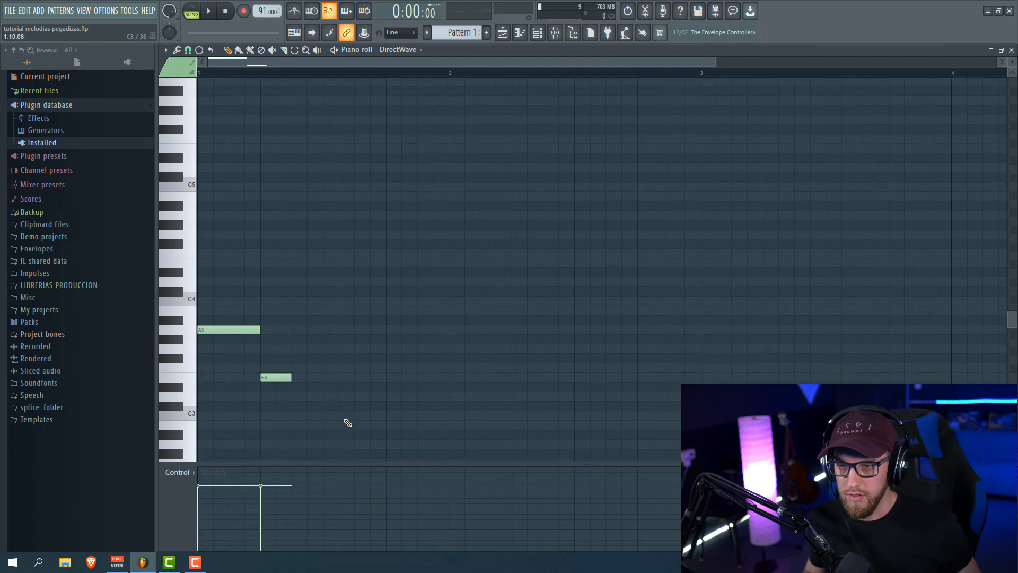
left_click(296, 415)
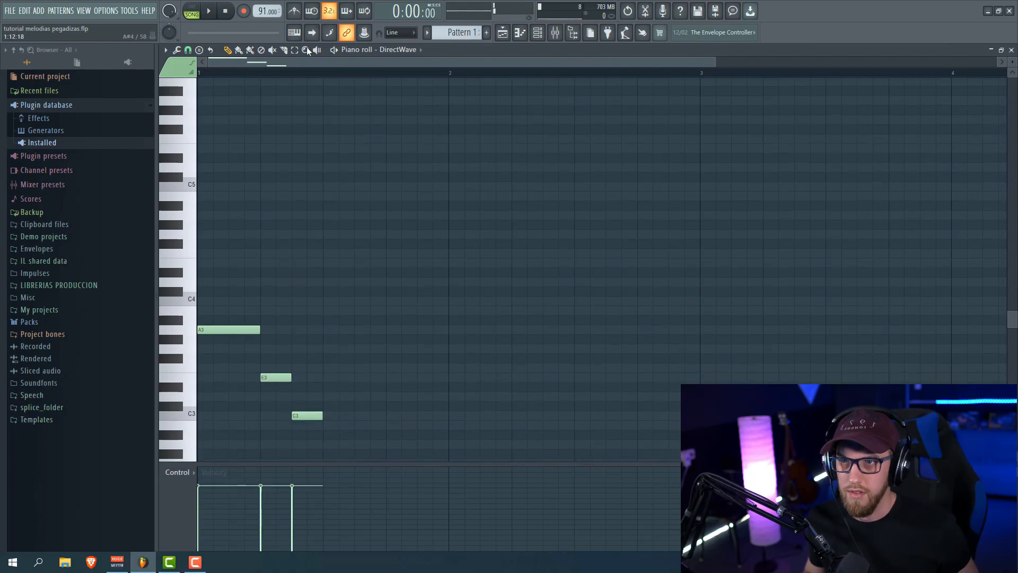
key("l")
key("space")
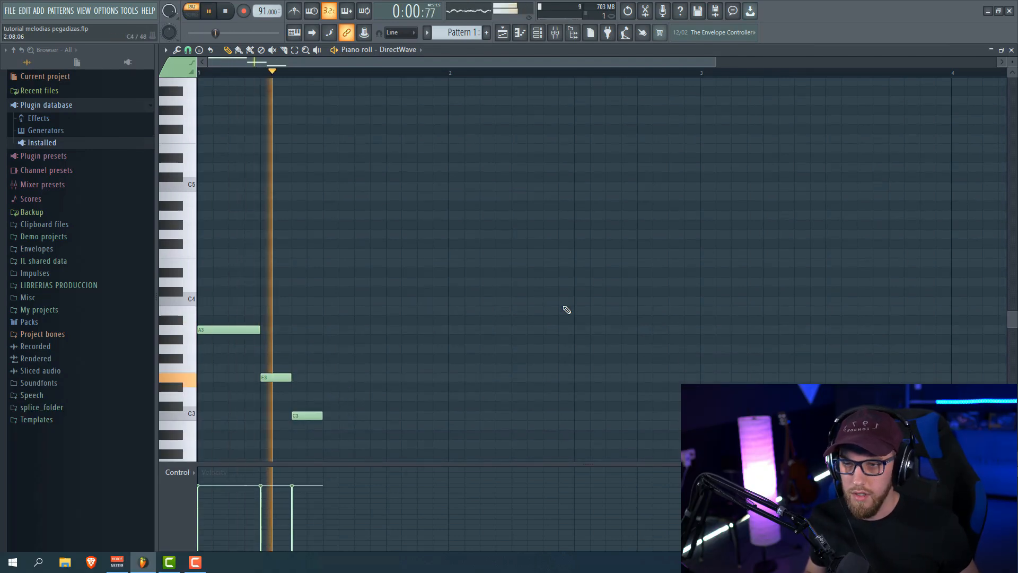
key("space")
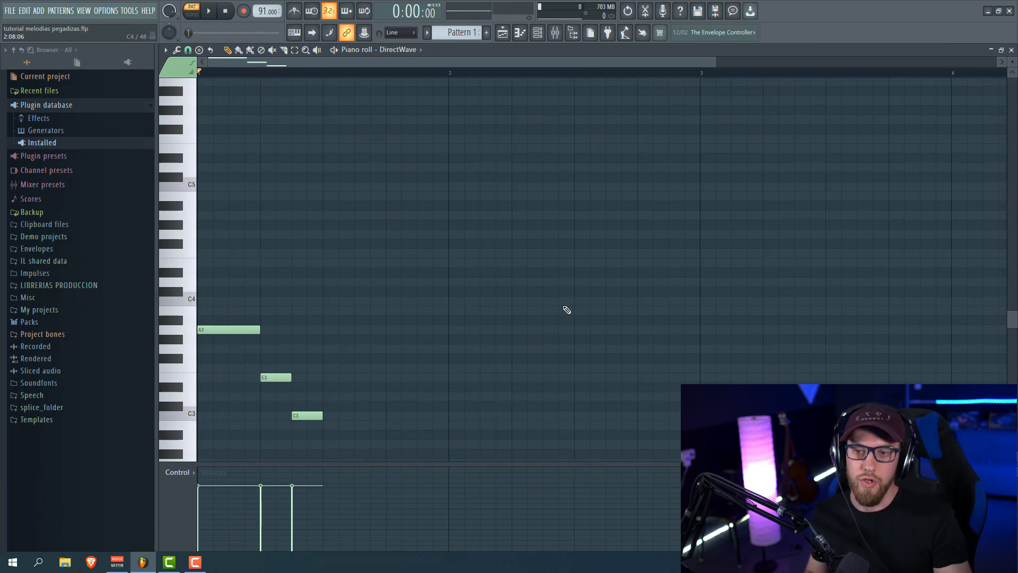
Continue the bar-1 melody with D3, E3, A3 and E3 notes
scroll(559, 297, "down", 2)
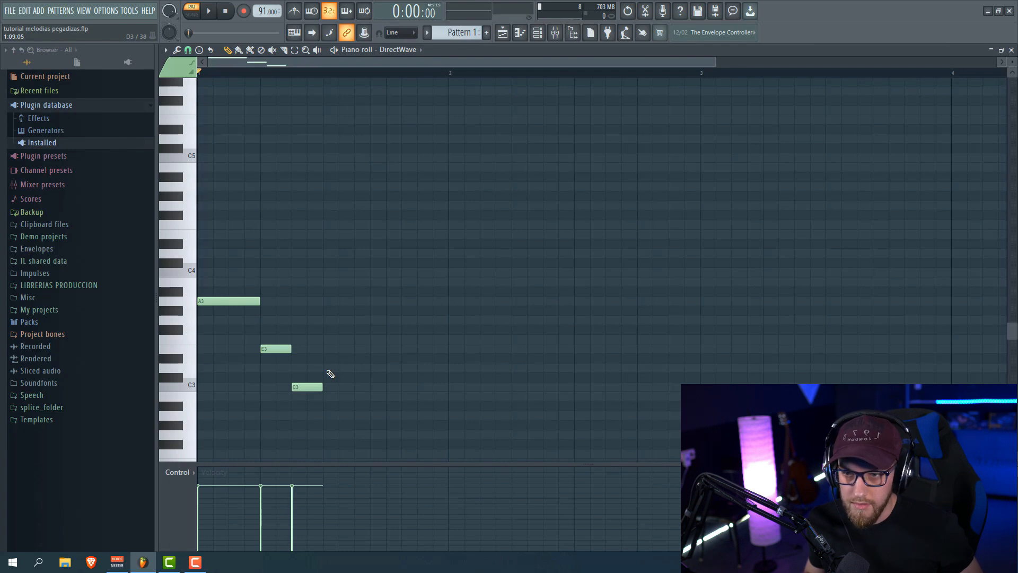
left_click(328, 367)
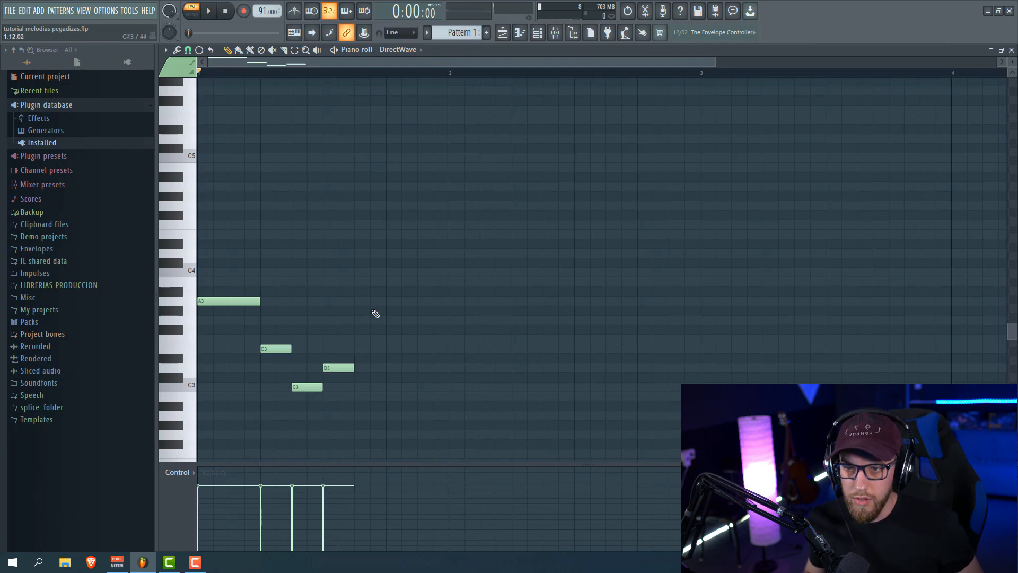
left_click(363, 350)
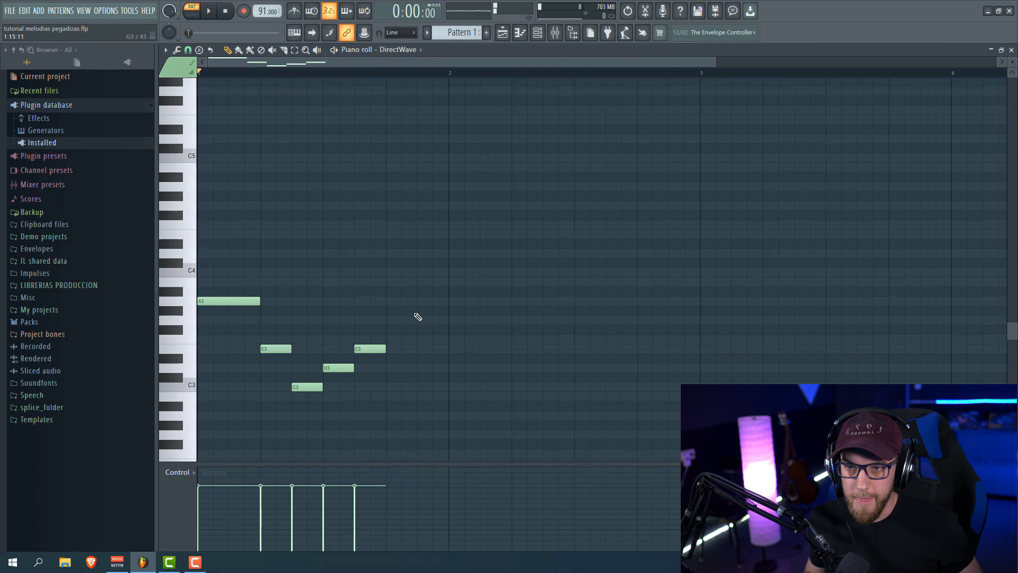
left_click(394, 302)
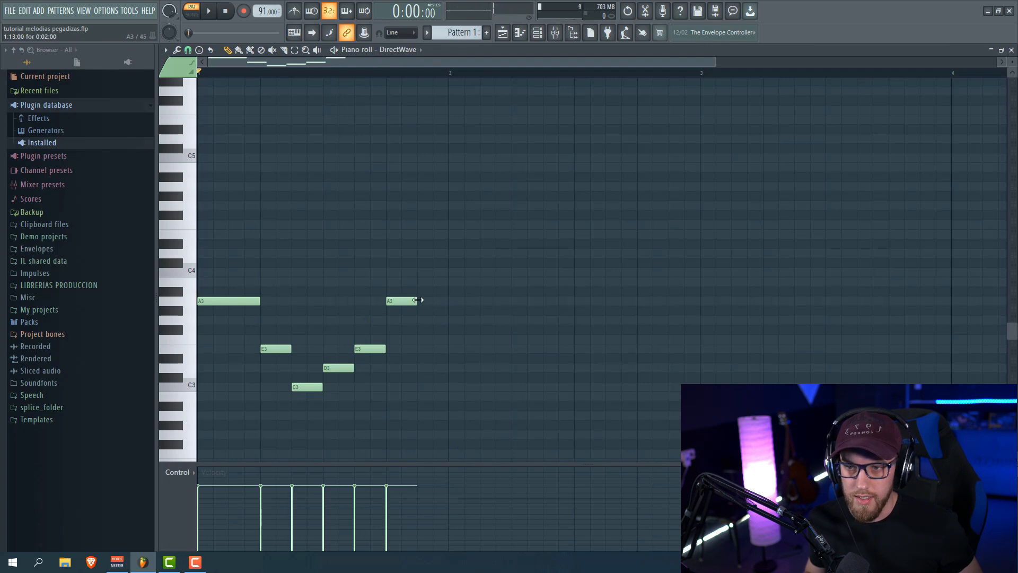
left_click(425, 348)
Listen, then rework the melody to E3, A3, C4, A3, A3, C4, deleting a middle E3
key("space")
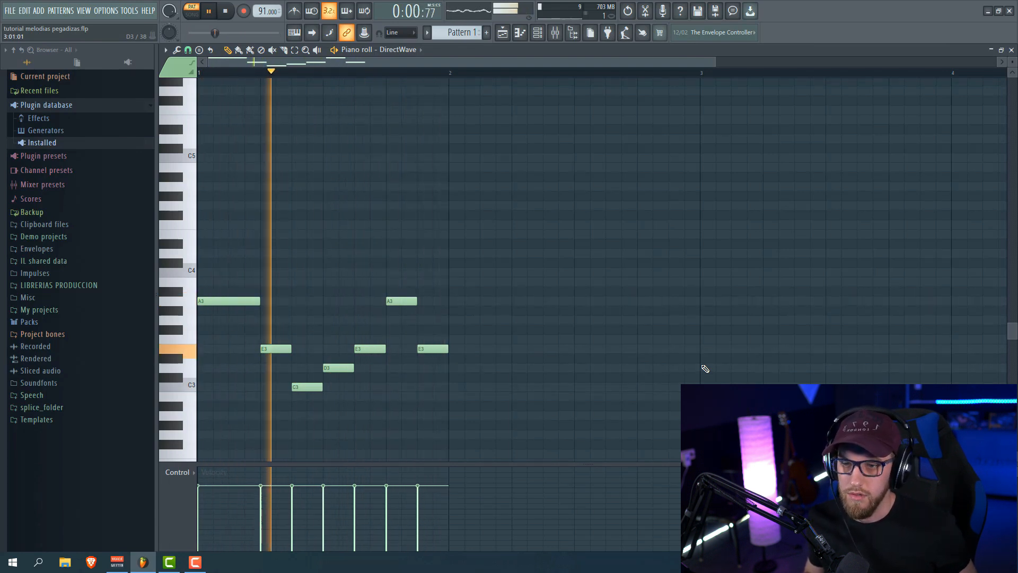
key("space")
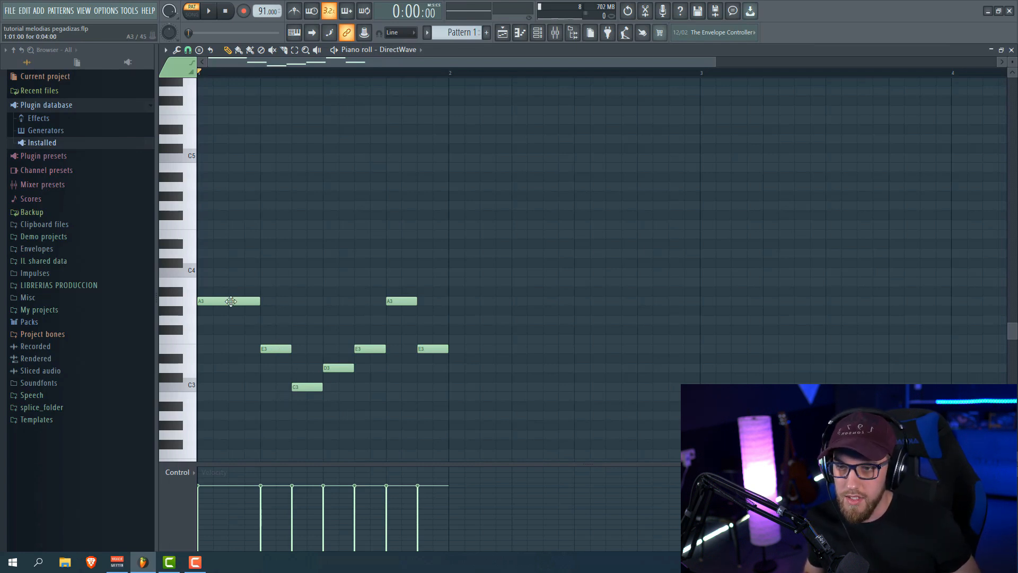
left_click_drag(231, 302, 275, 301)
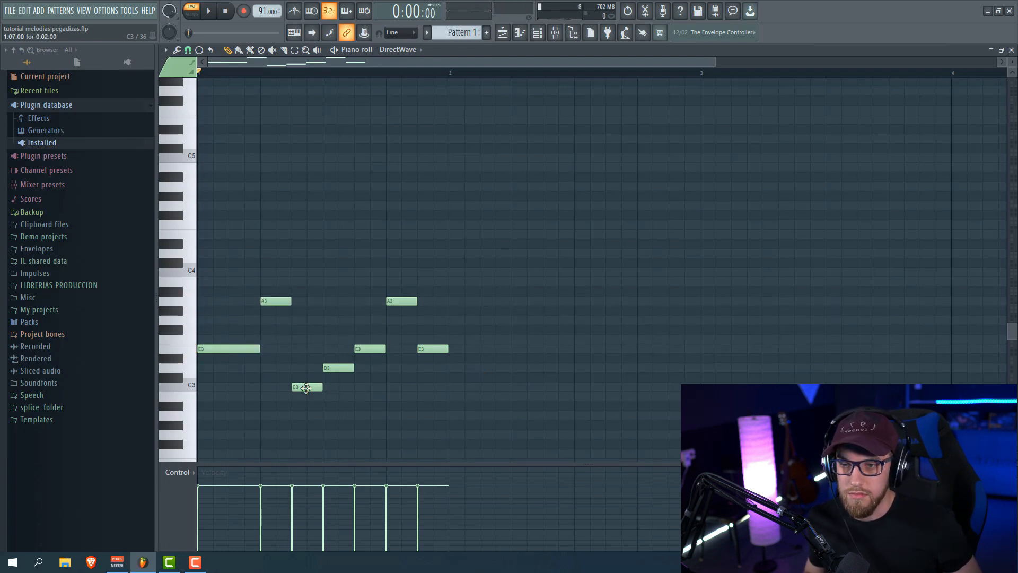
left_click_drag(306, 388, 306, 274)
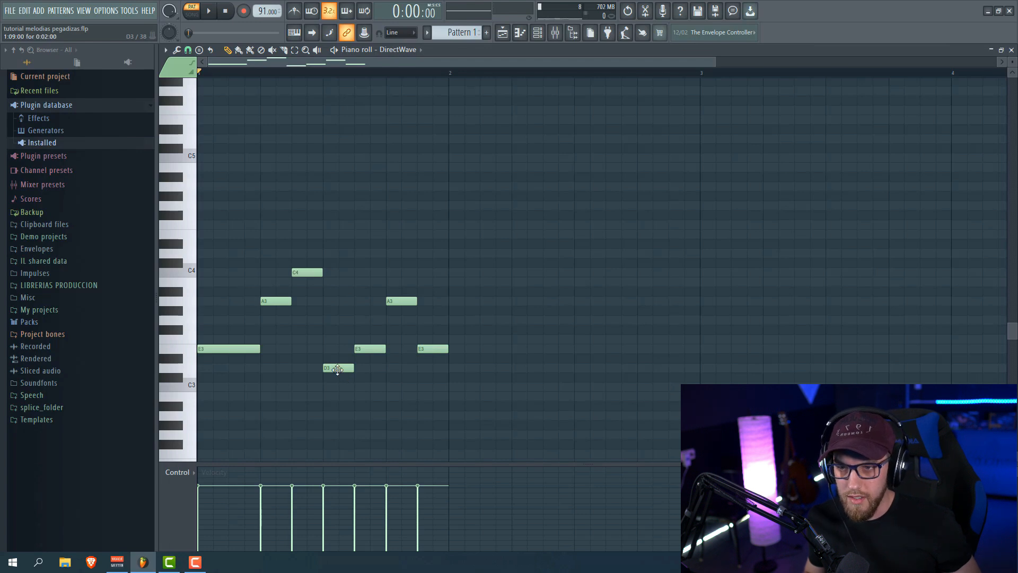
left_click_drag(338, 370, 337, 303)
right_click(371, 352)
left_click_drag(424, 348, 424, 274)
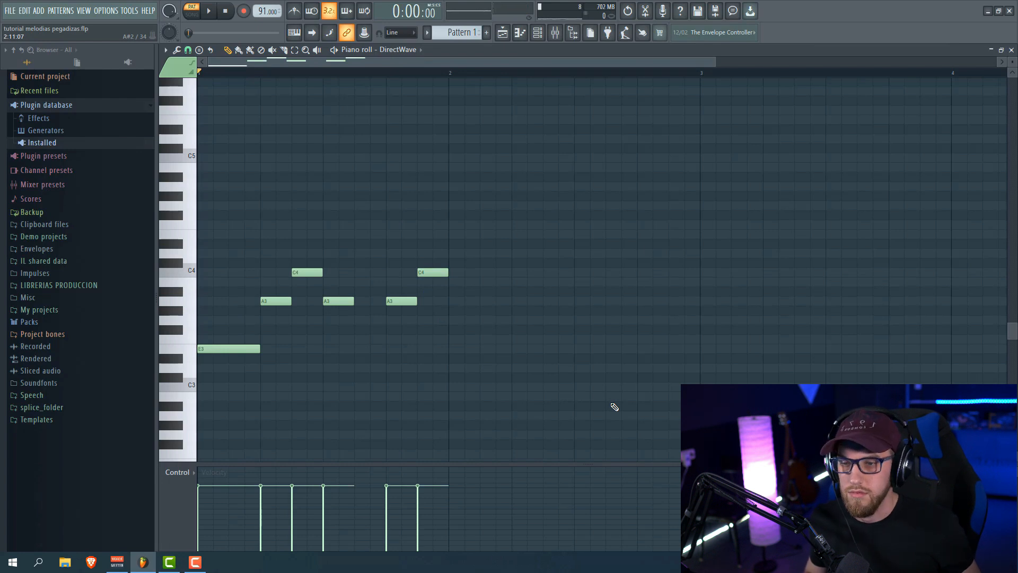
key("space")
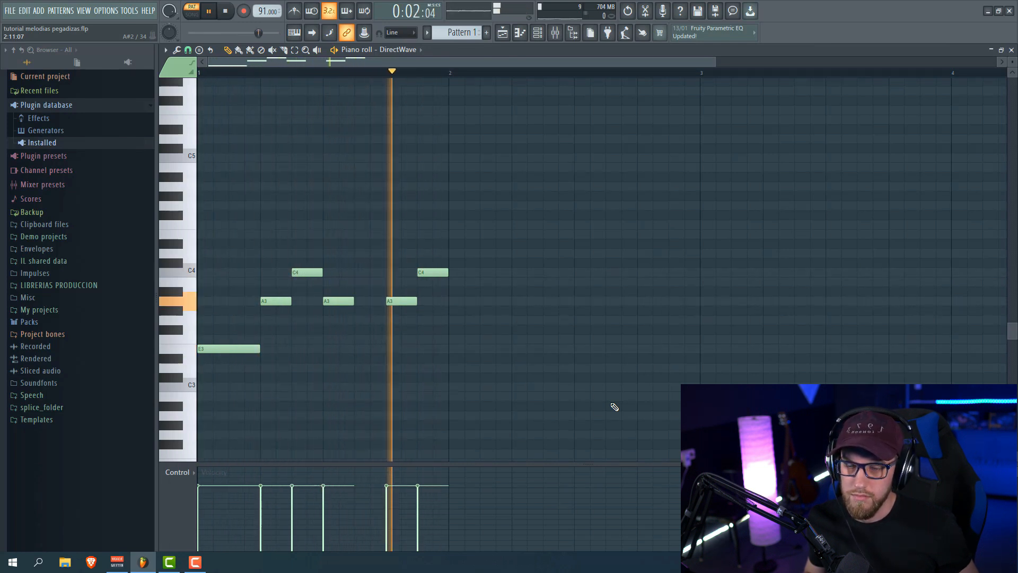
Stop playback of the six-note DirectWave melody
key("space")
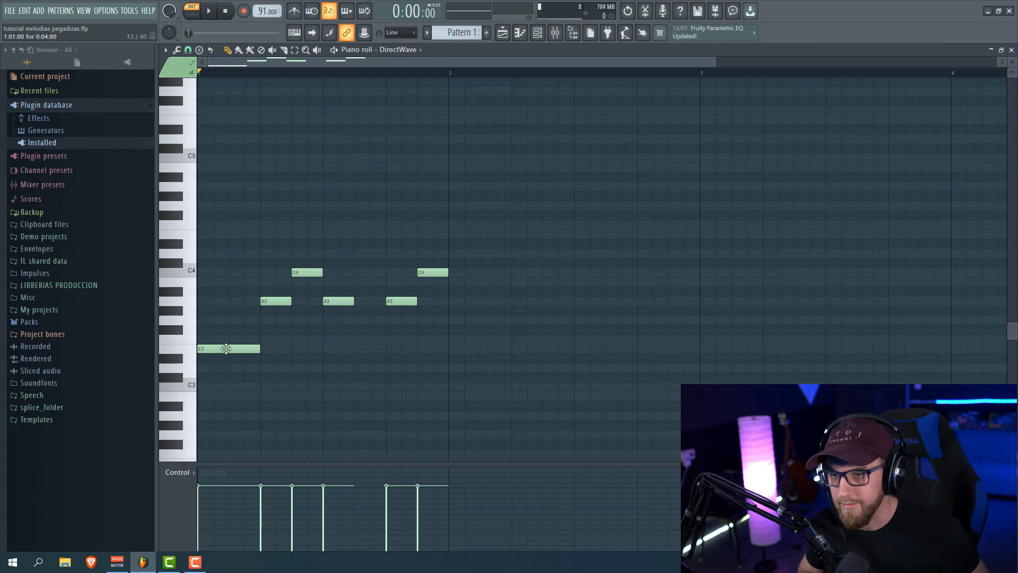
Reshape the melody to A4, E4, G#4, F4, E4, G4, E4 and play it twice
left_click_drag(226, 349, 226, 297)
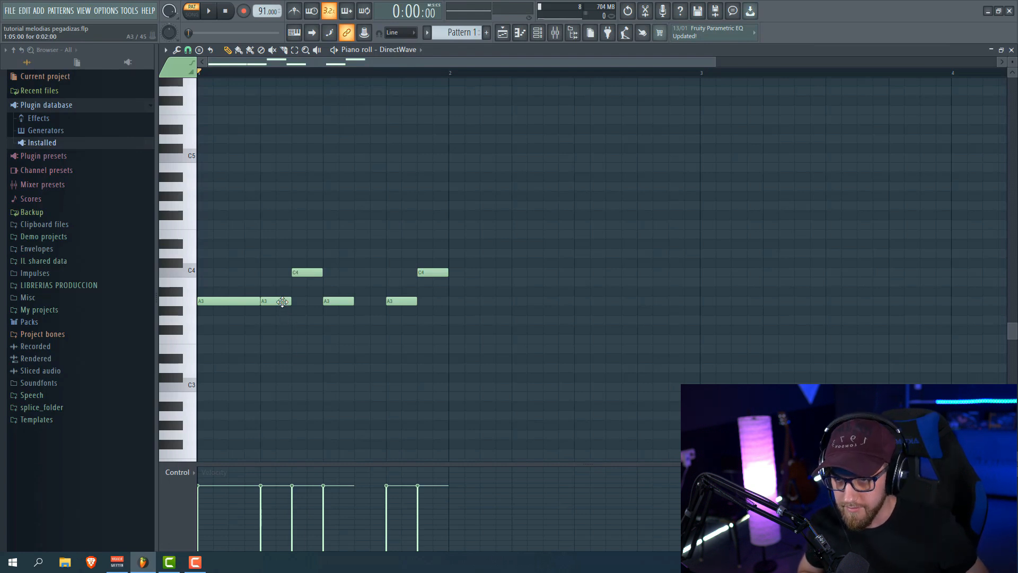
left_click_drag(282, 301, 282, 312)
left_click_drag(314, 273, 314, 340)
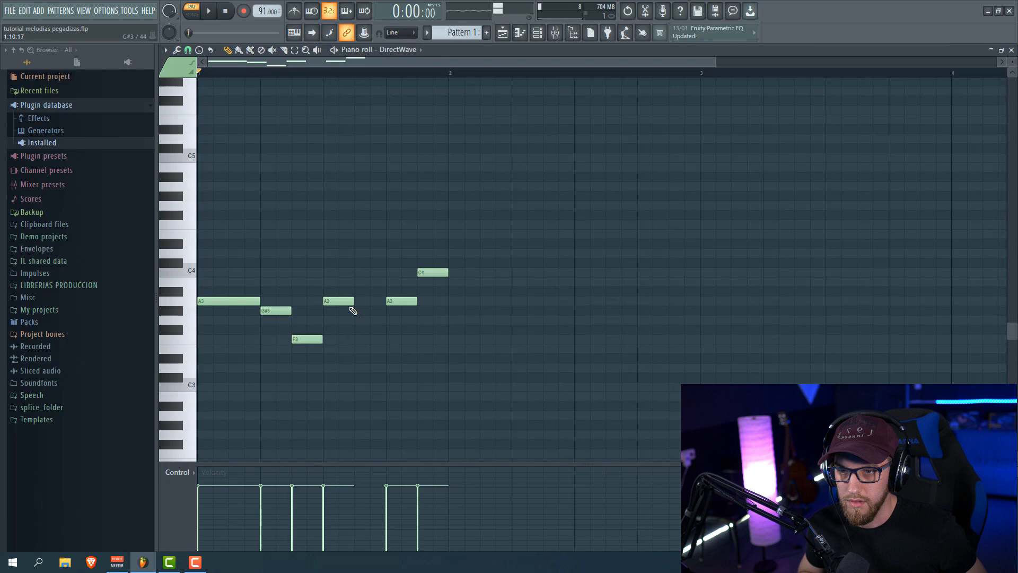
left_click_drag(341, 301, 344, 367)
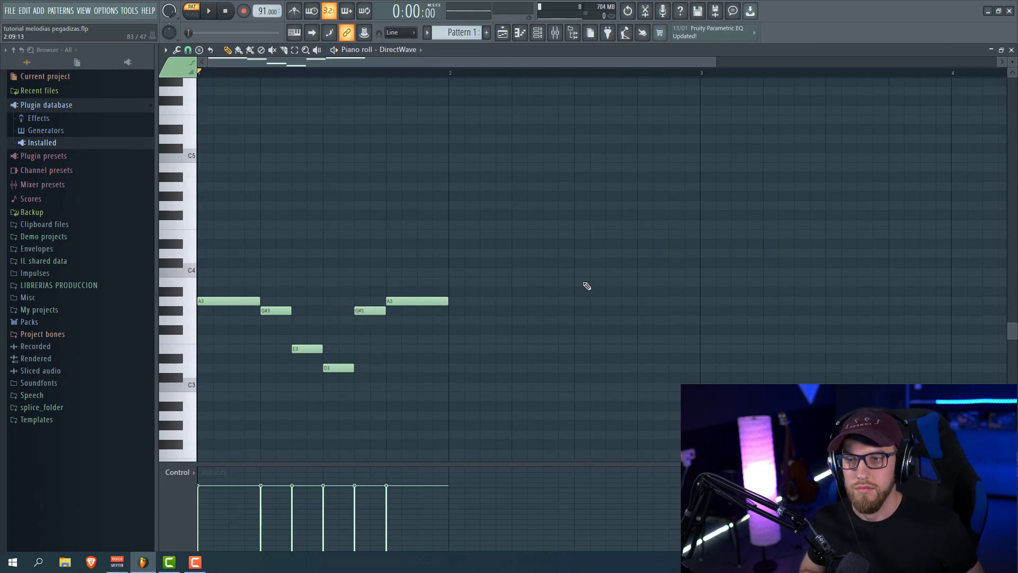
key("space")
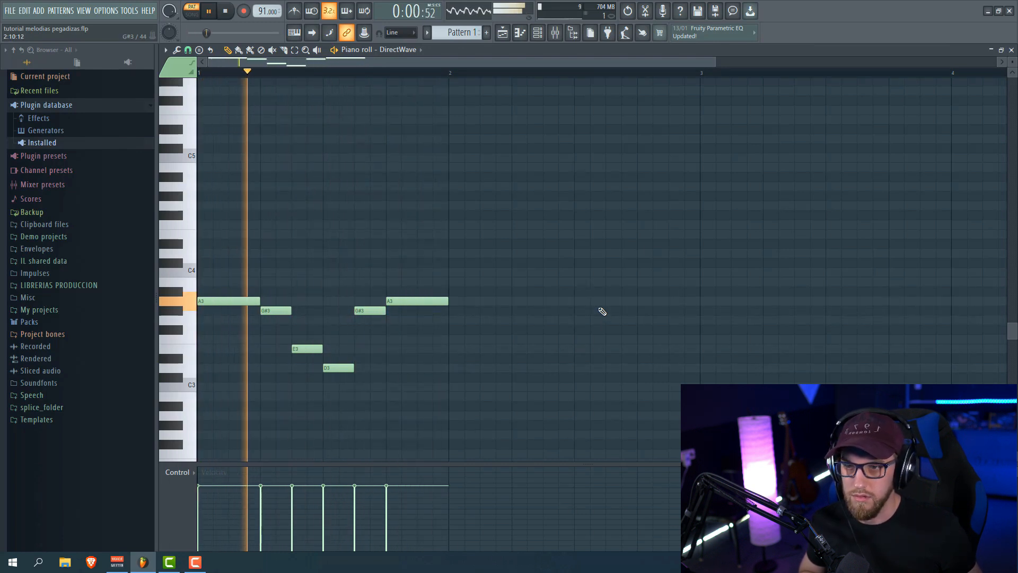
key("space")
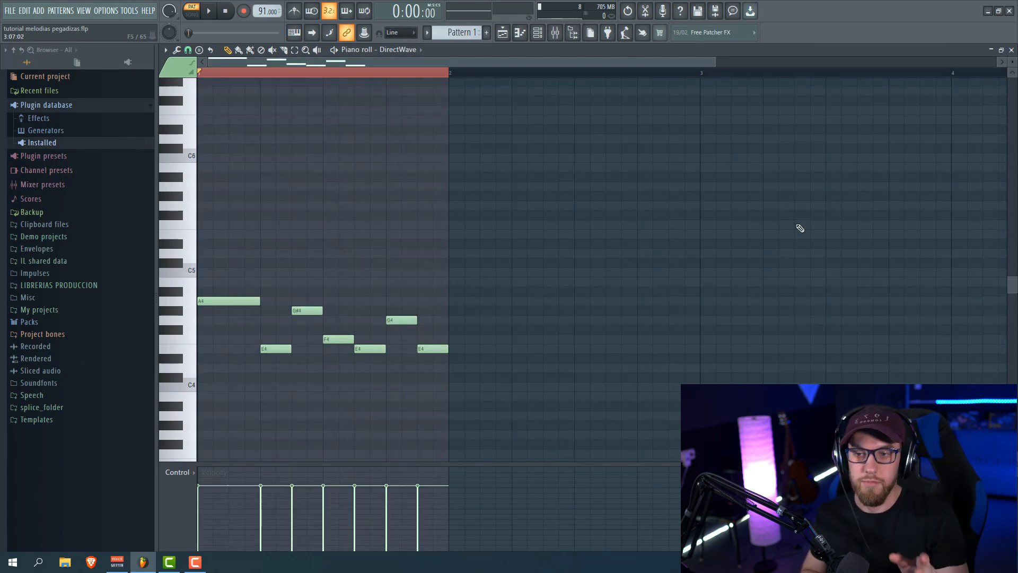
key("space")
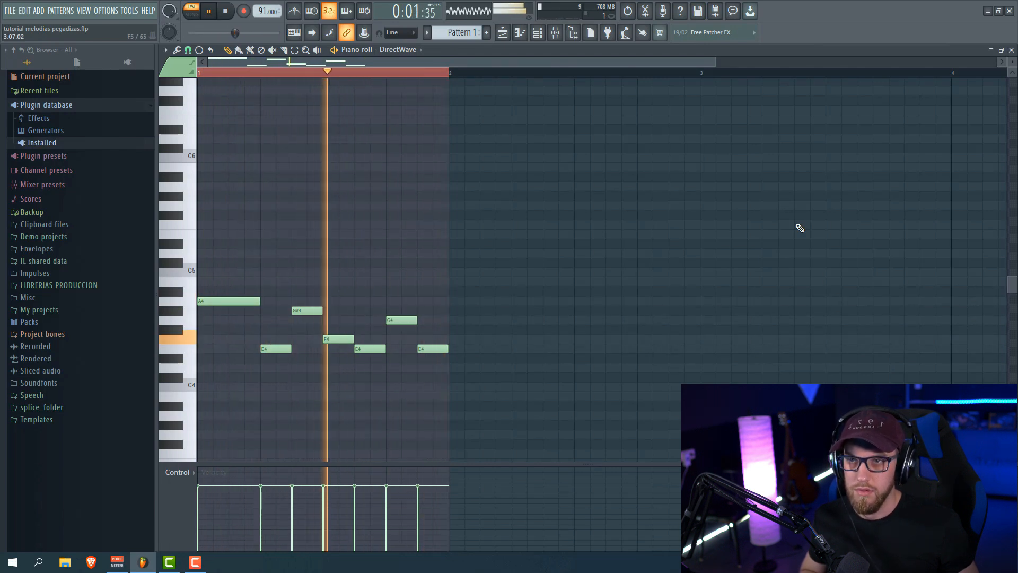
key("space")
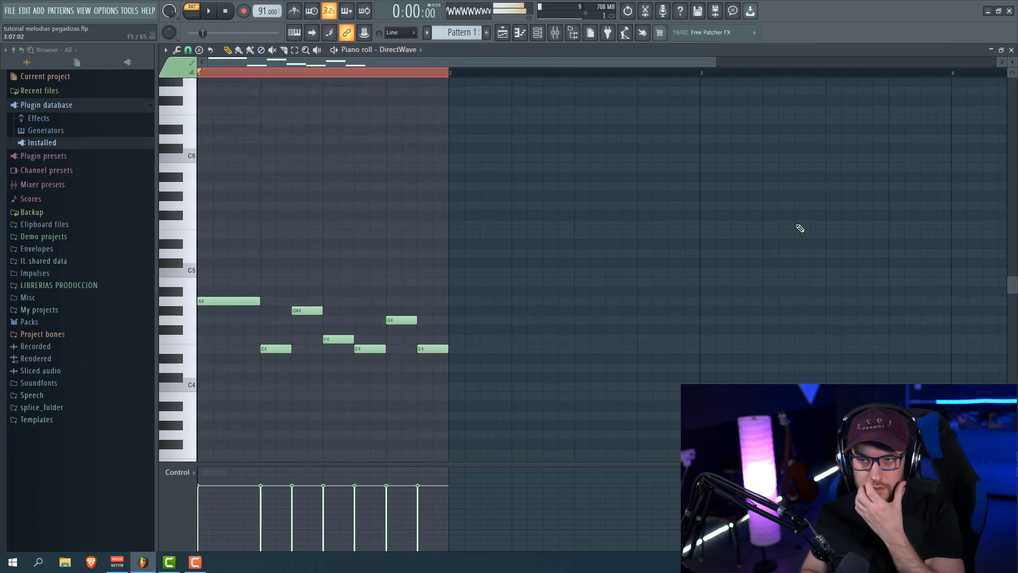
Switch to the Select tool, clear the highlighted time range, and show the channel rack
left_click(295, 50)
left_click(297, 77)
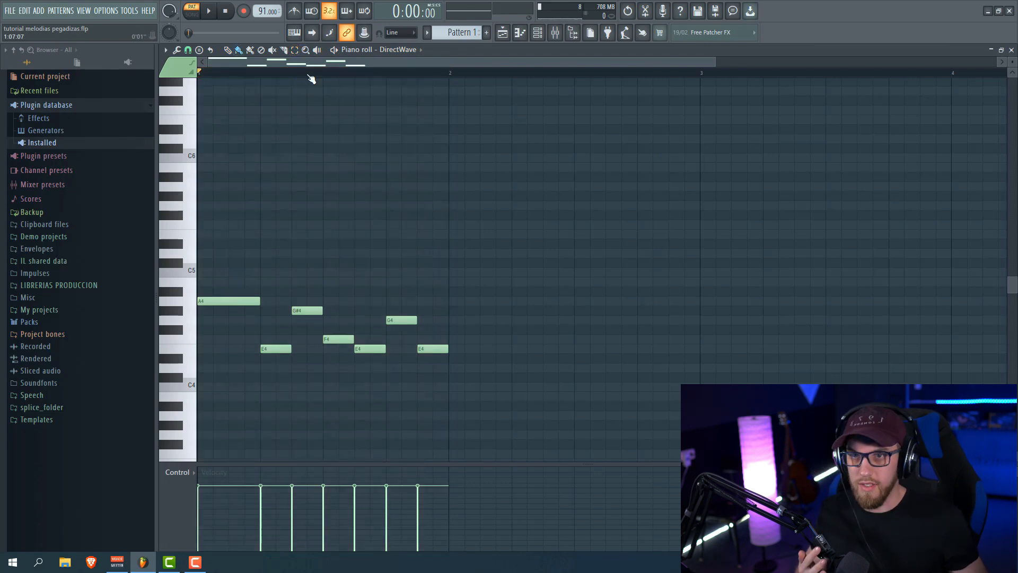
key("F6")
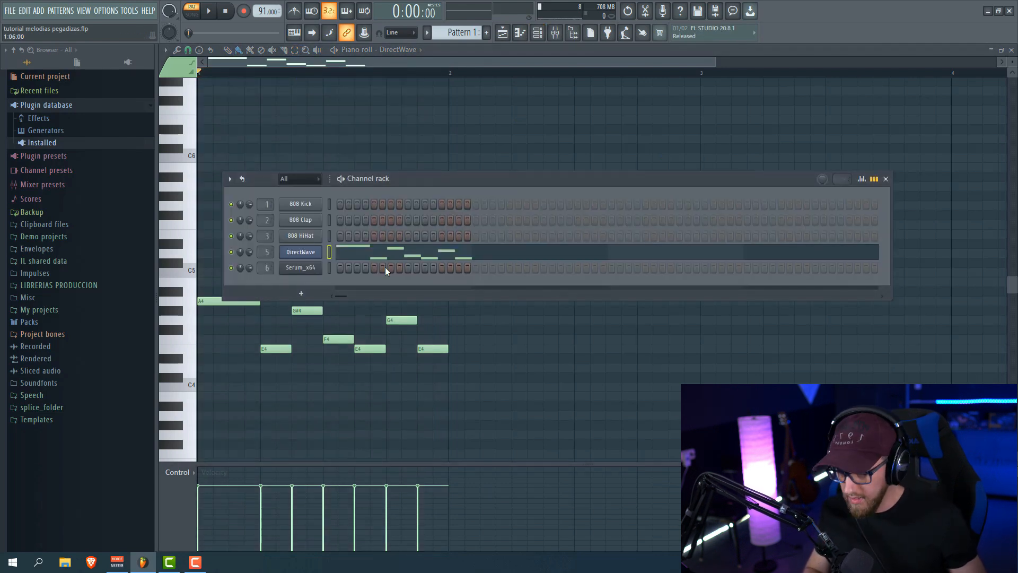
Put the melody on the Serum_x64 channel and raise all its notes an octave
left_click(329, 268)
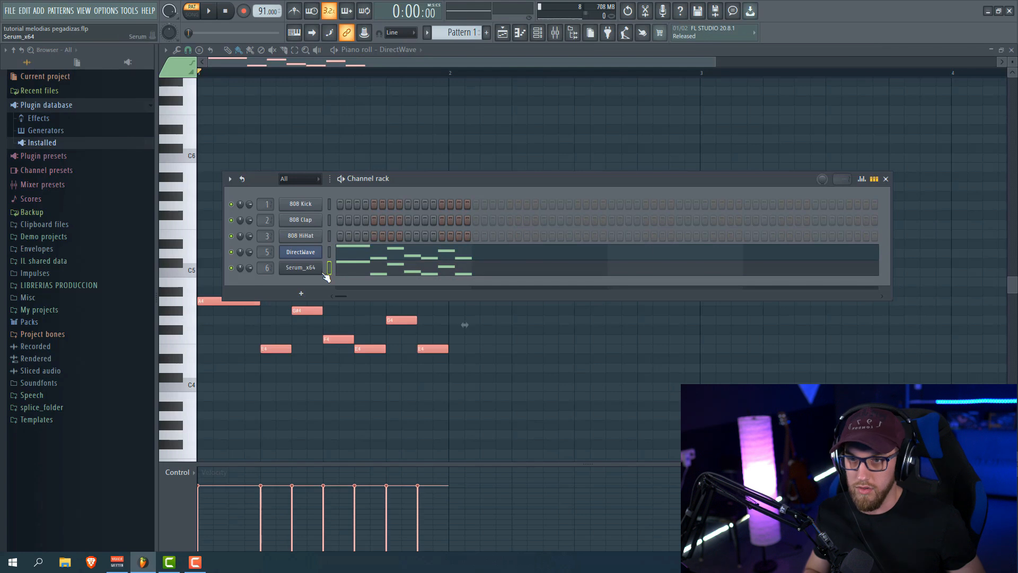
key("space")
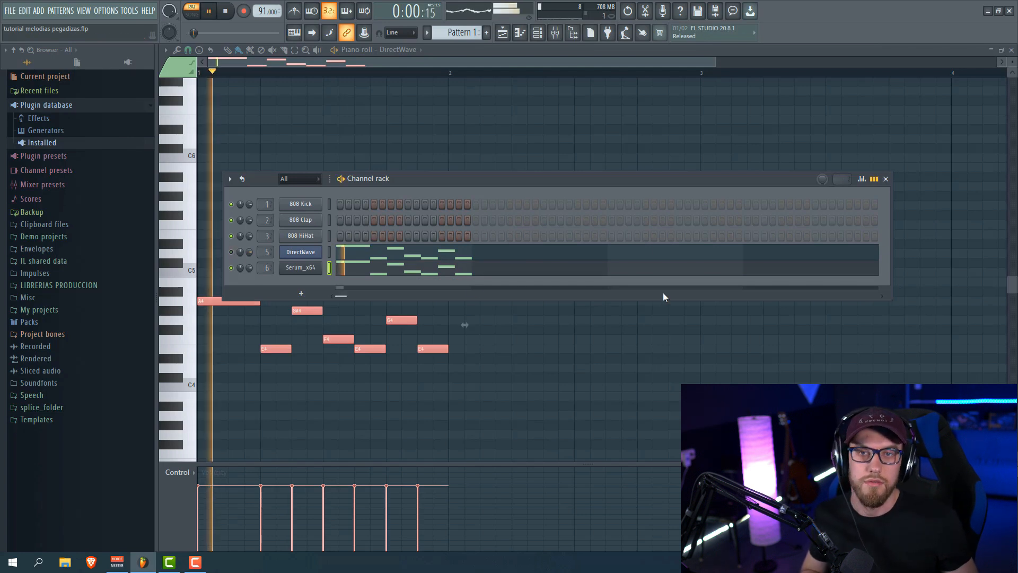
left_click(436, 275)
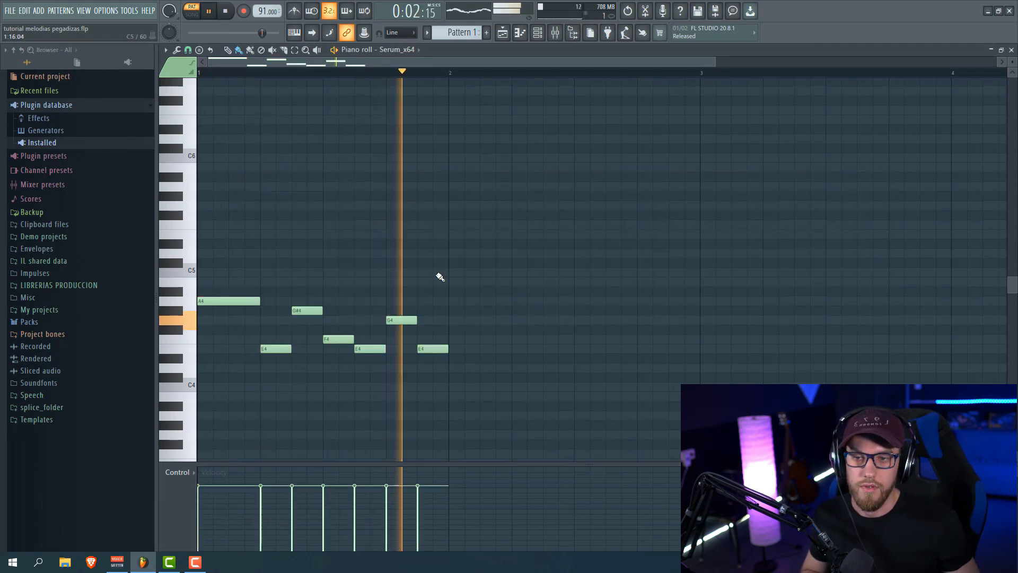
key("space")
key("ctrl+a")
key("ctrl+Up")
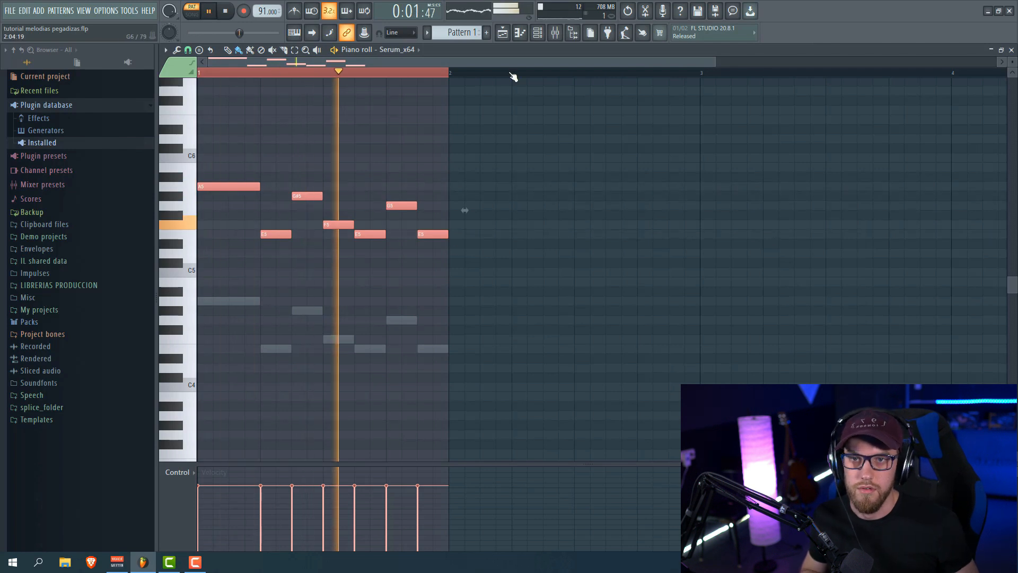
Open the Serum_x64 synth window from the channel rack
left_click(537, 33)
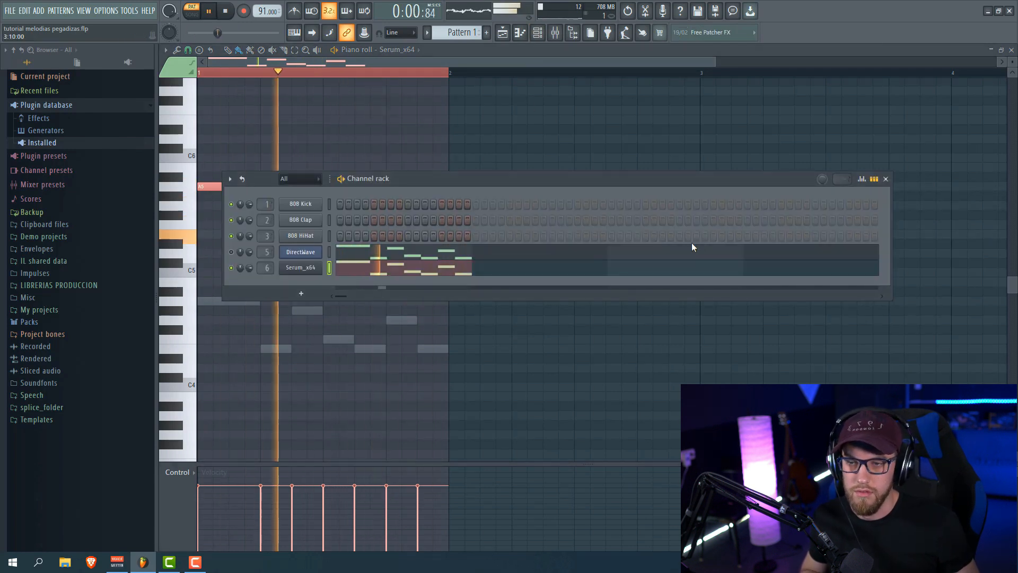
left_click(307, 267)
key("space")
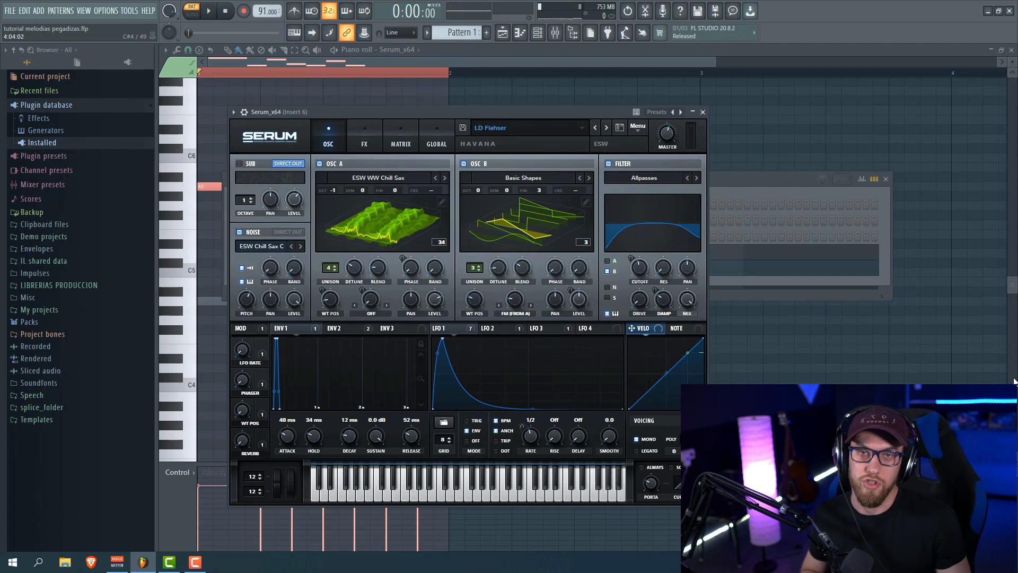
Play the melody through Serum, stepping through presets to LD Good Vibrations
key("space")
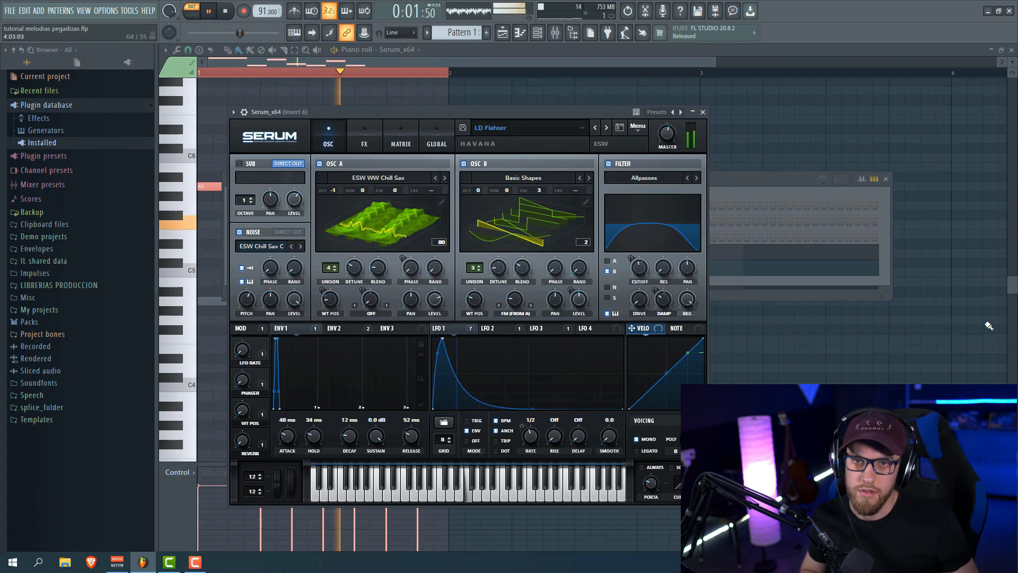
left_click(606, 128)
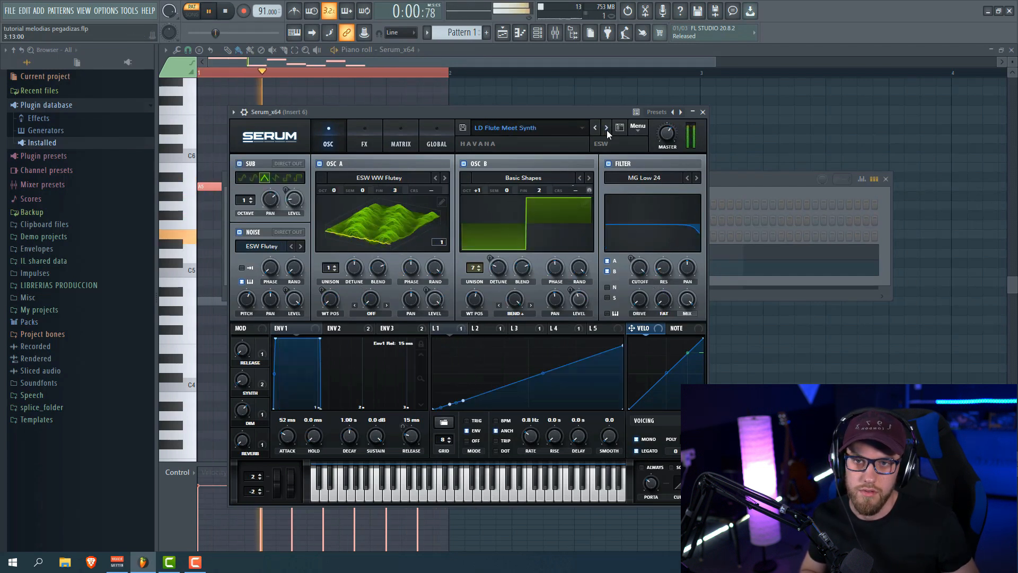
left_click(606, 128)
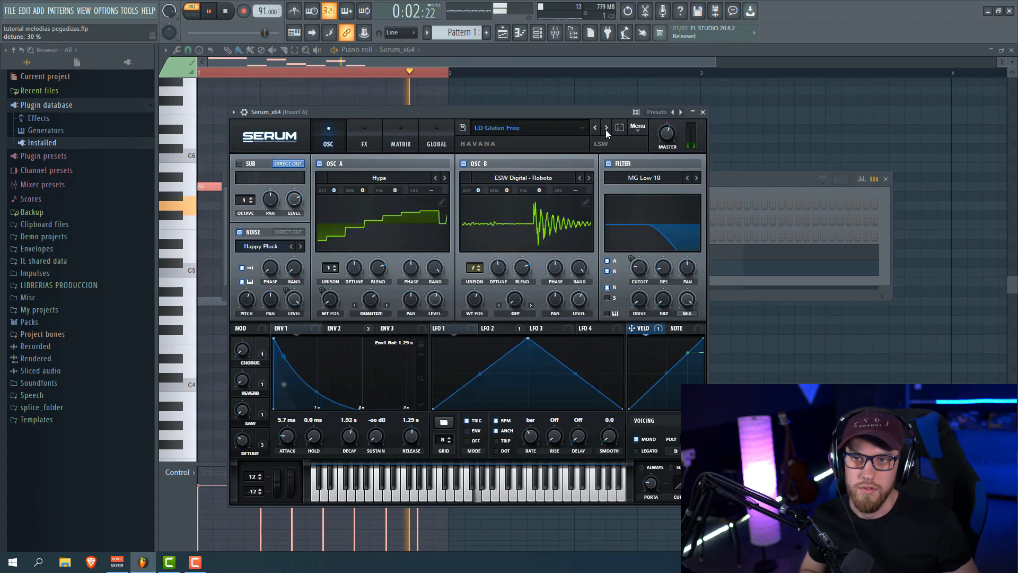
left_click(606, 129)
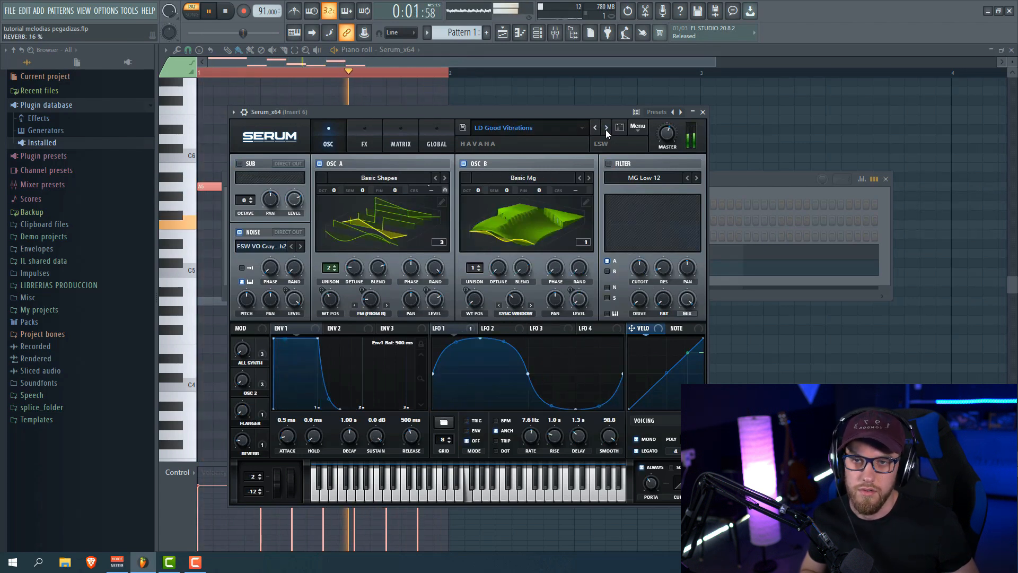
key("space")
Close Serum, replay the melody, and bring up DirectWave's mixer insert 5
left_click(703, 112)
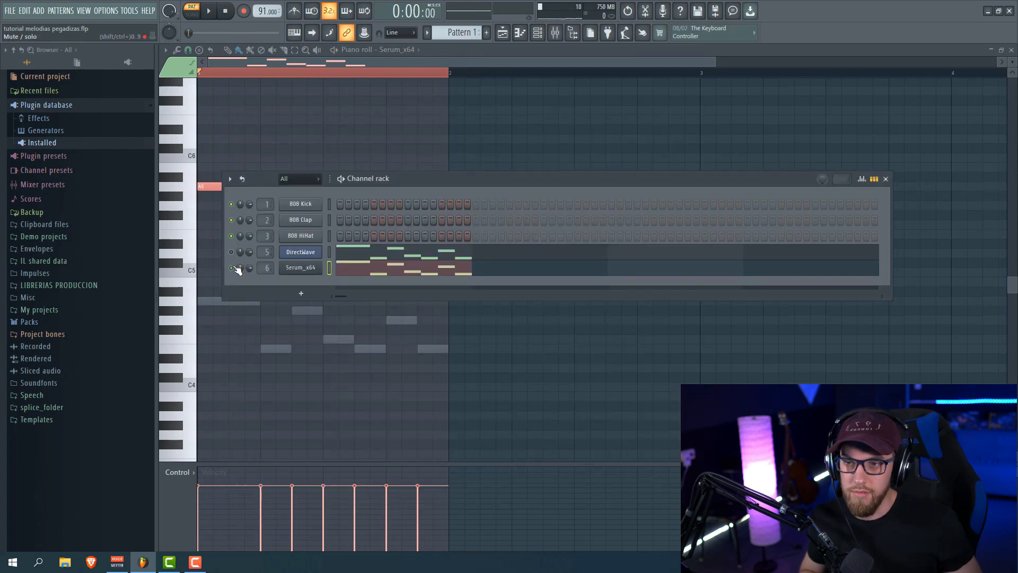
key("space")
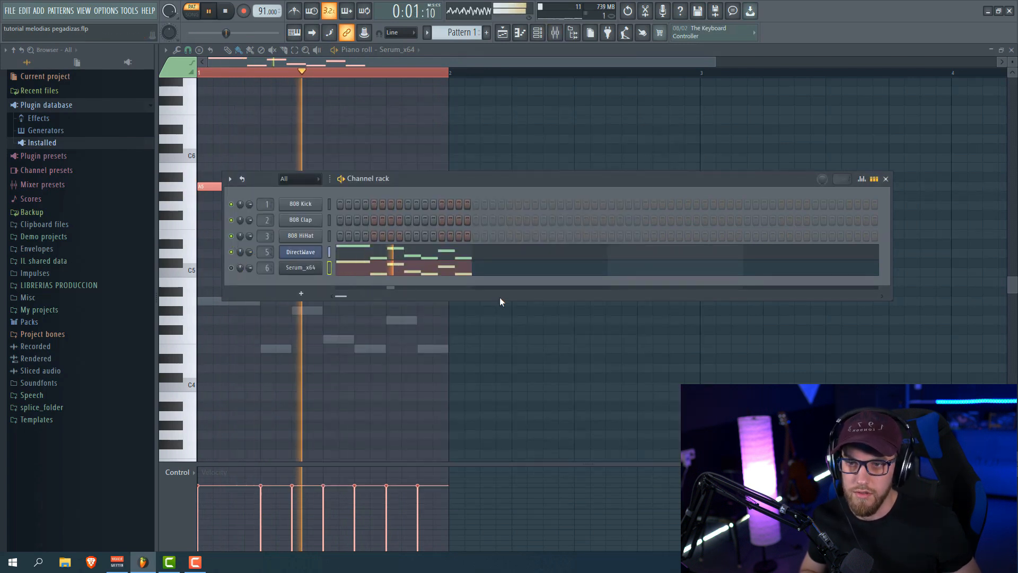
key("space")
left_click(300, 252)
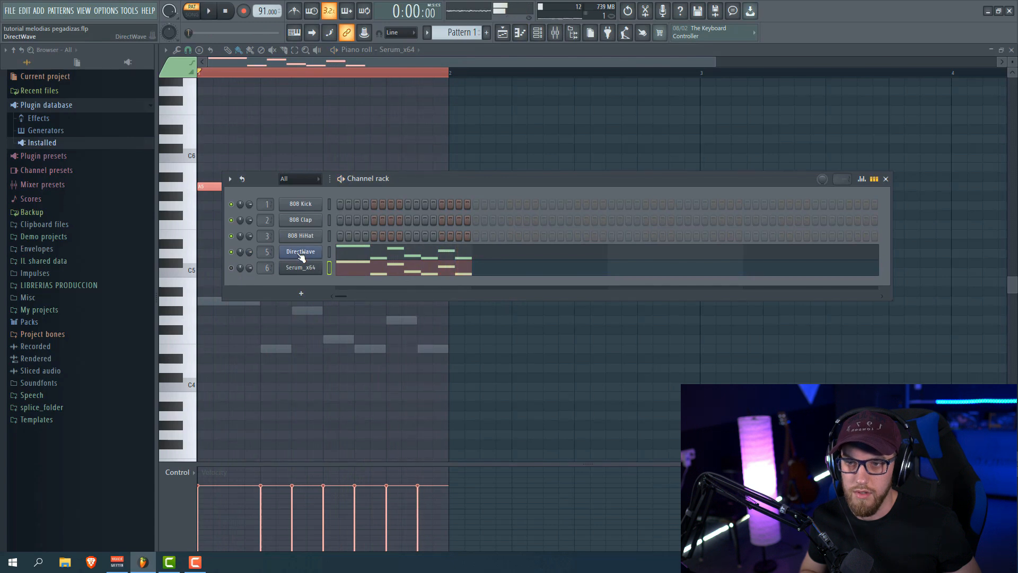
left_click(745, 161)
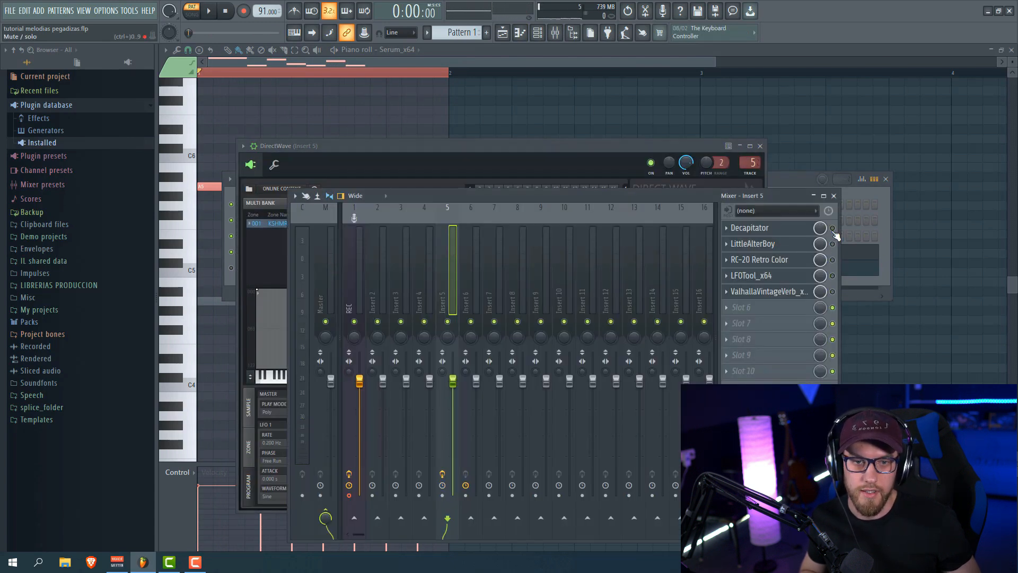
Audition the melody through insert 5 and check the LittleAlterBoy effect
key("space")
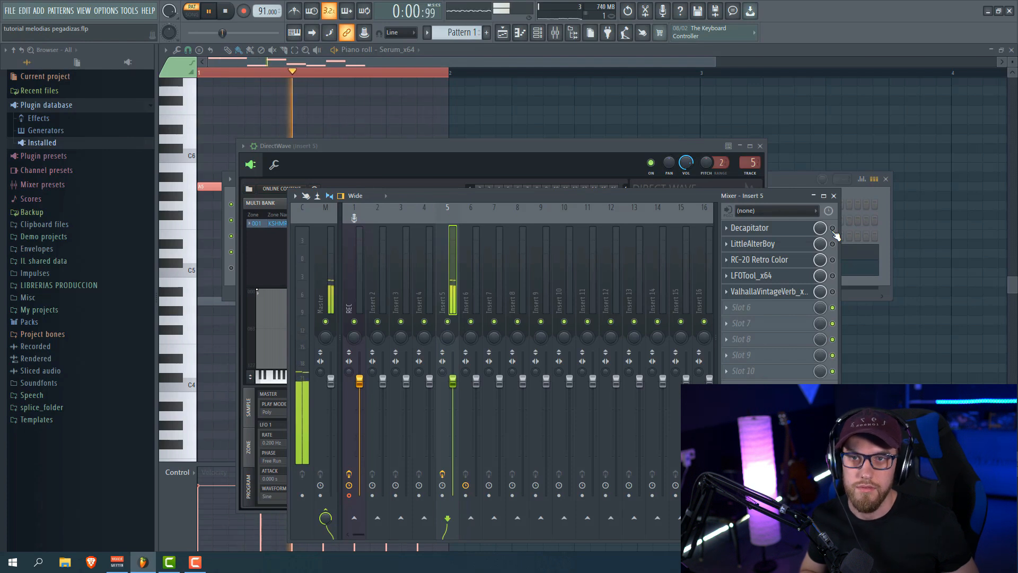
key("space")
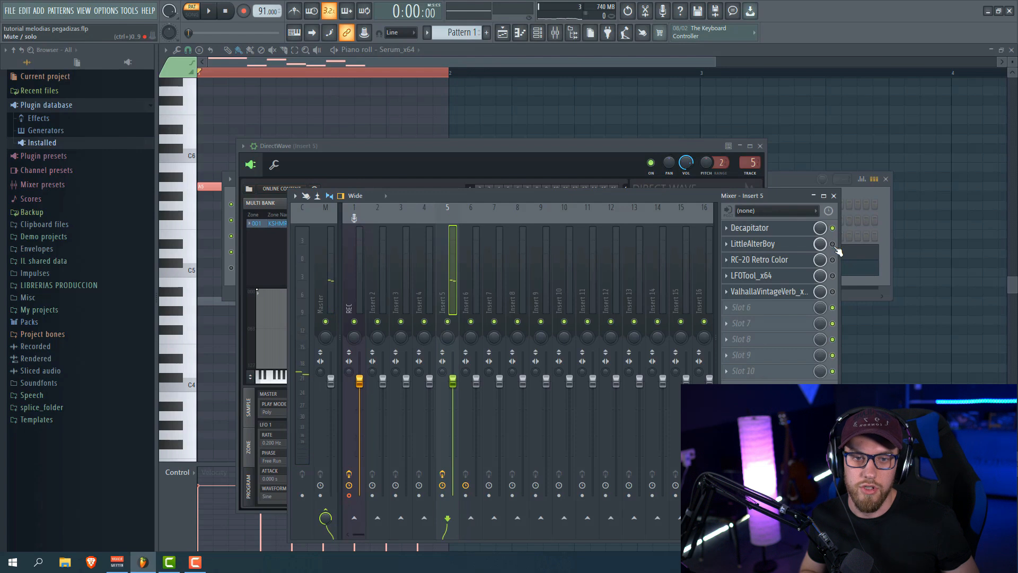
left_click(789, 247)
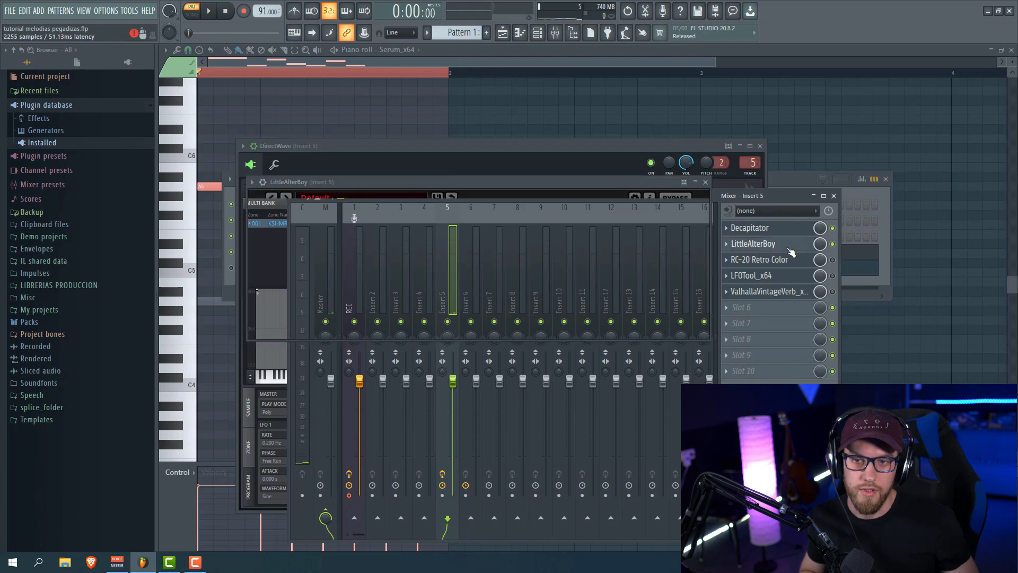
left_click(706, 182)
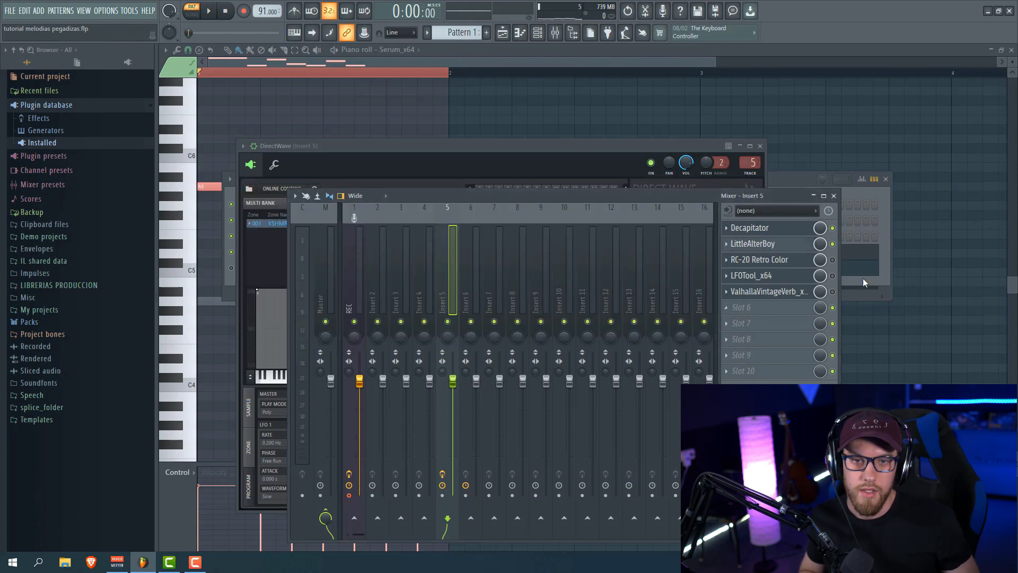
key("space")
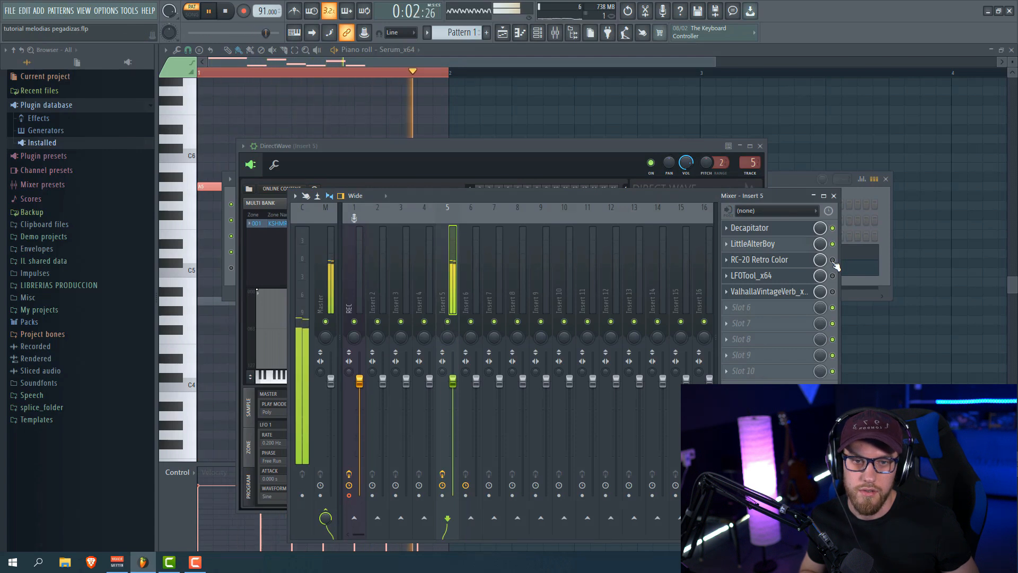
key("space")
Enable the RC-20 Retro Color and LFOTool effects, replaying the melody after each
left_click(833, 261)
key("space")
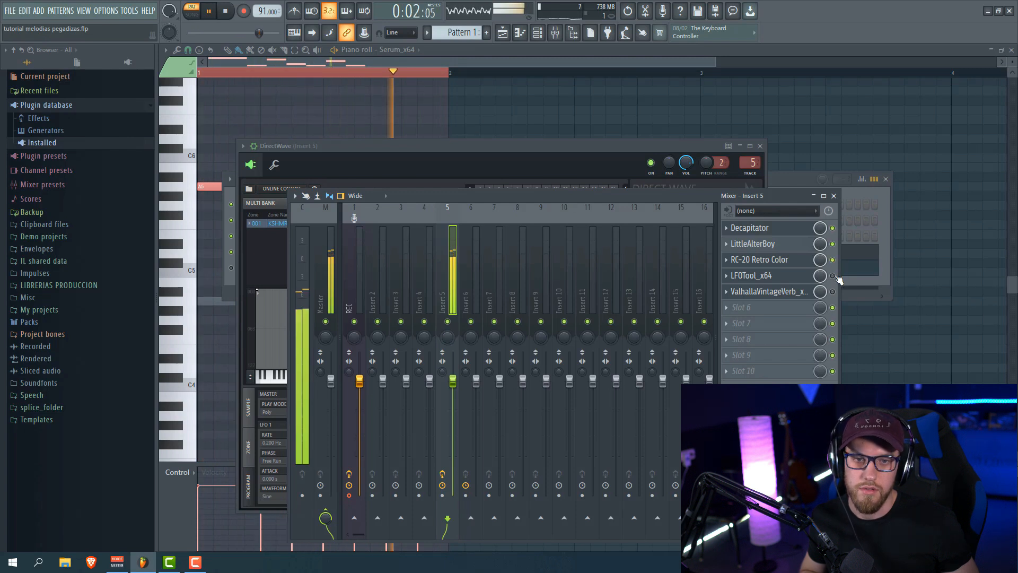
left_click(832, 276)
key("space")
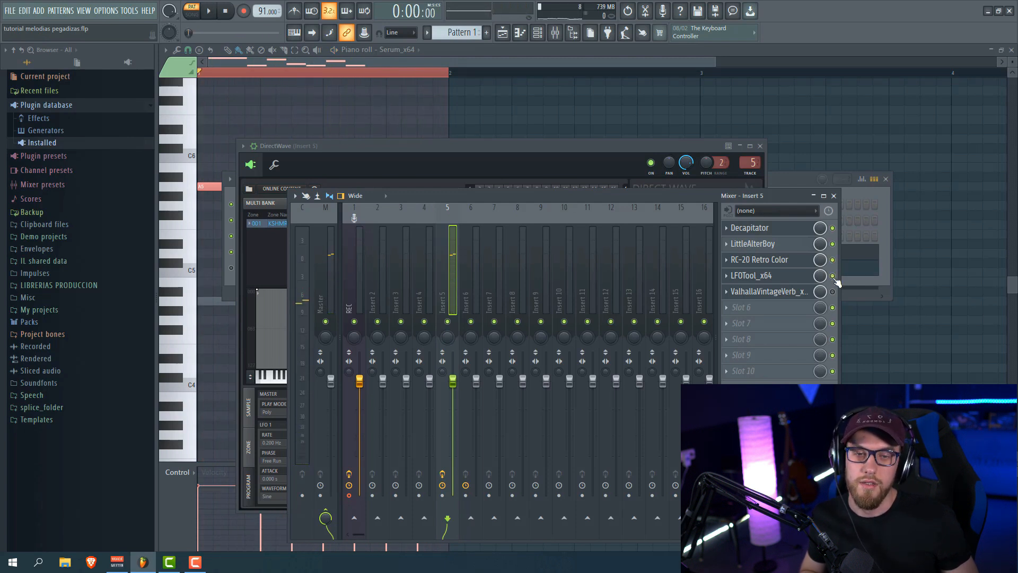
key("space")
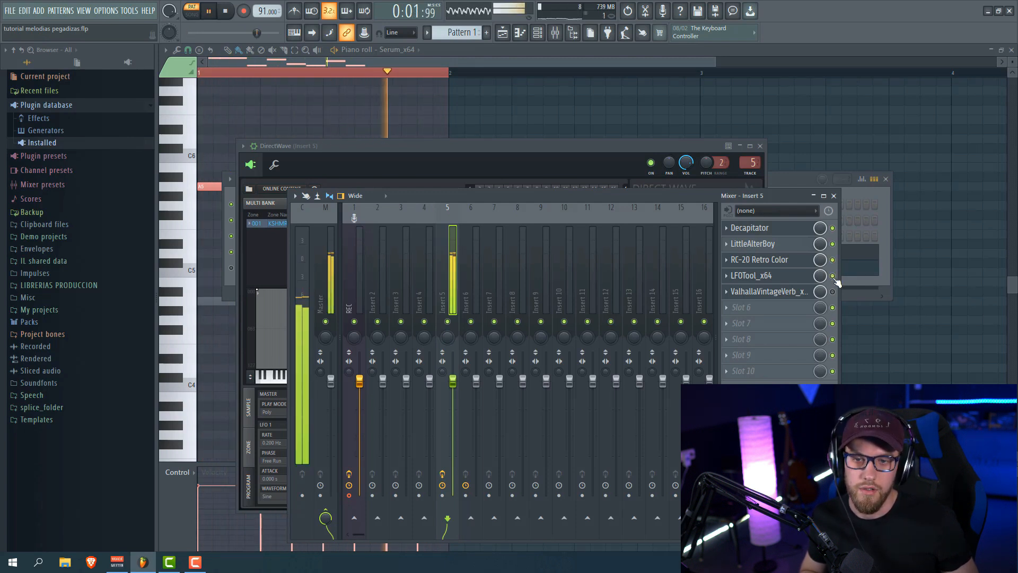
key("space")
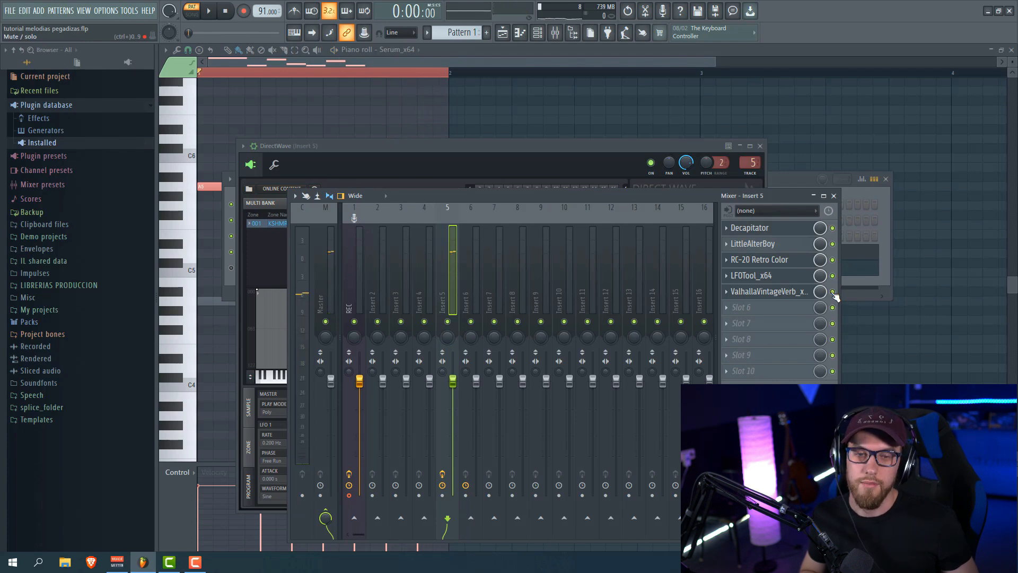
key("space")
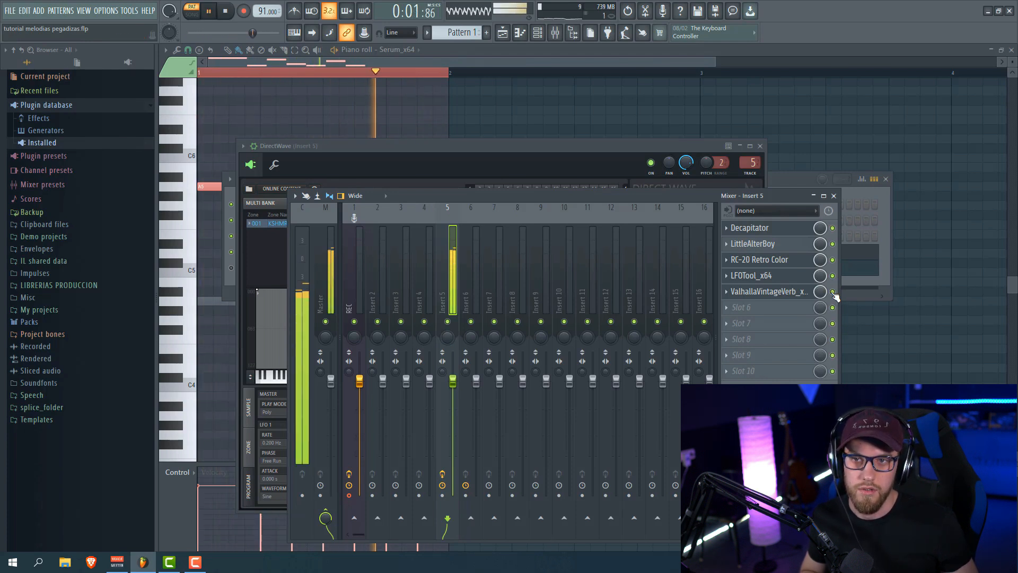
key("space")
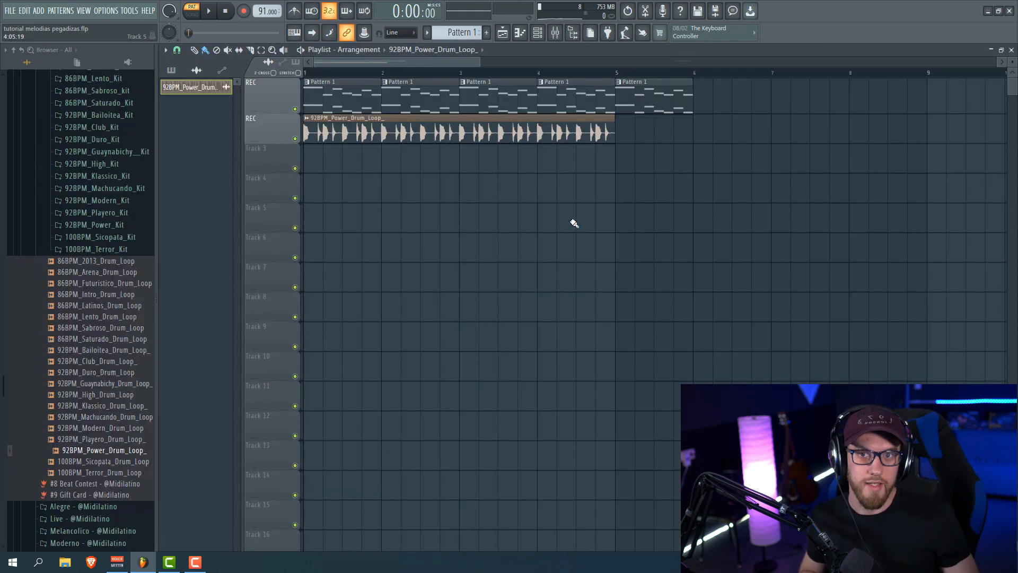
Play Pattern 1 over the 92BPM_Power_Drum_Loop in the playlist, then stop
left_click(210, 16)
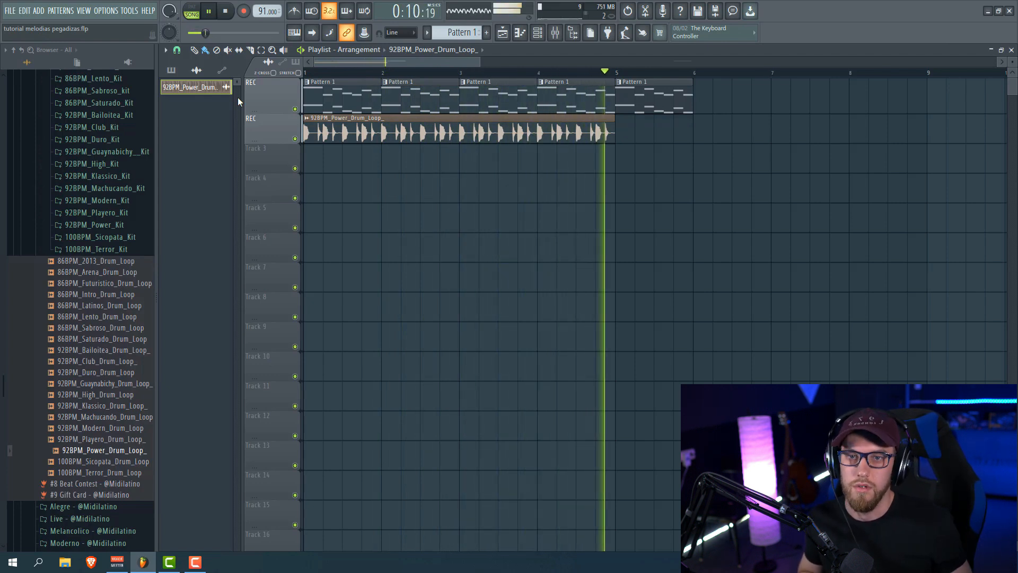
key("space")
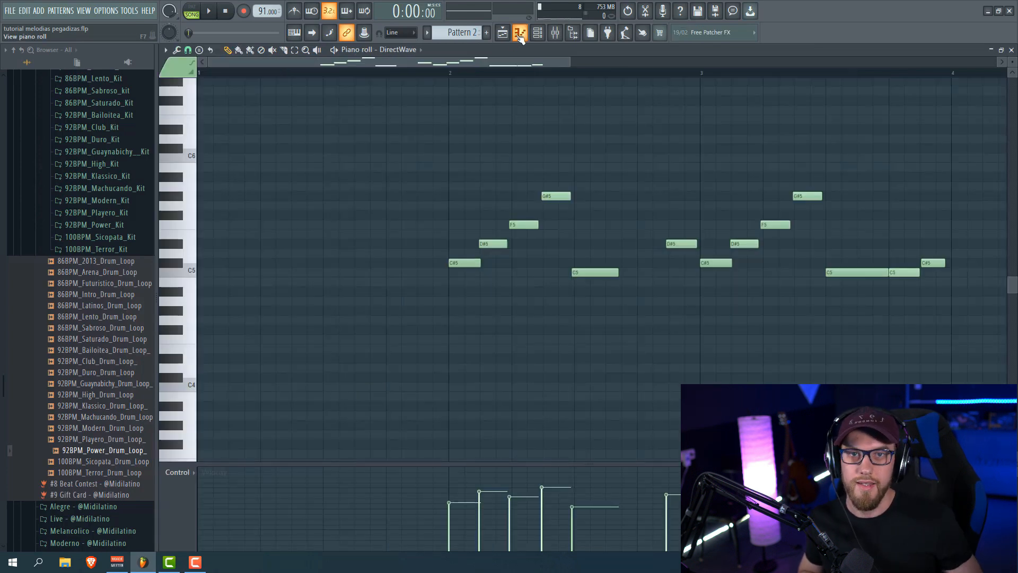
Play Pattern 2's C#5–G5 melody alone, then return to the playlist arrangement
left_click_drag(544, 73, 584, 63)
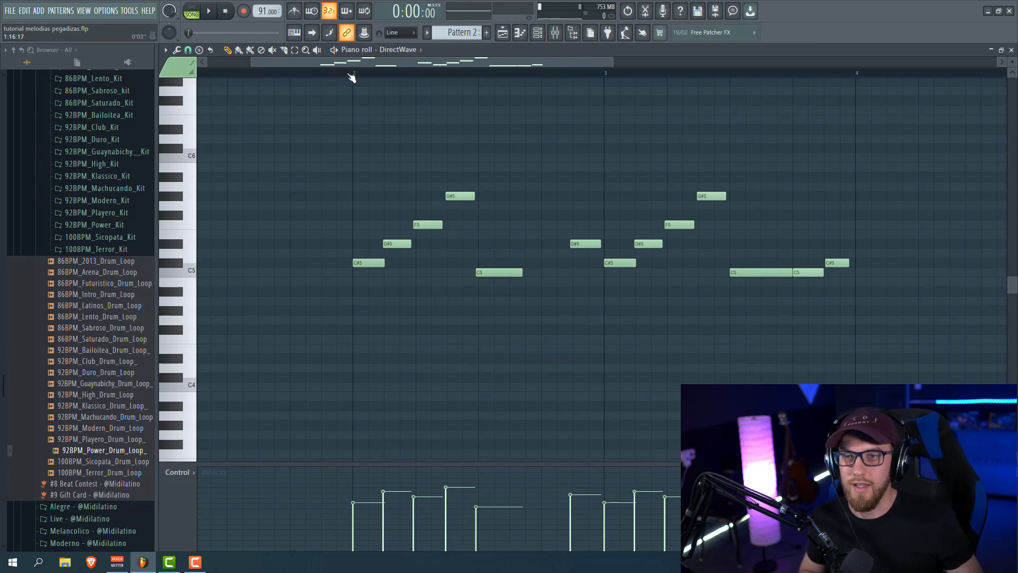
key("space")
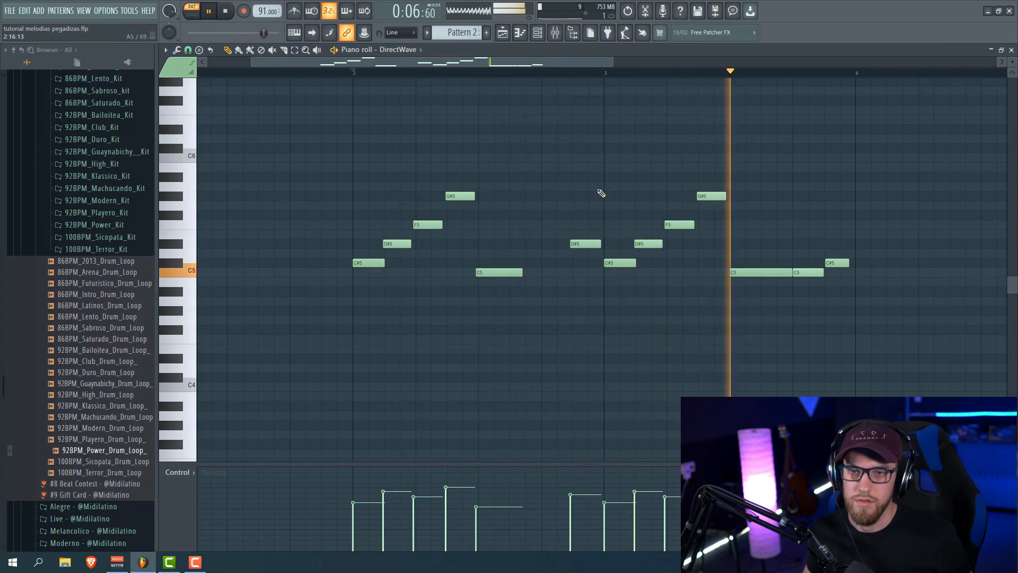
key("space")
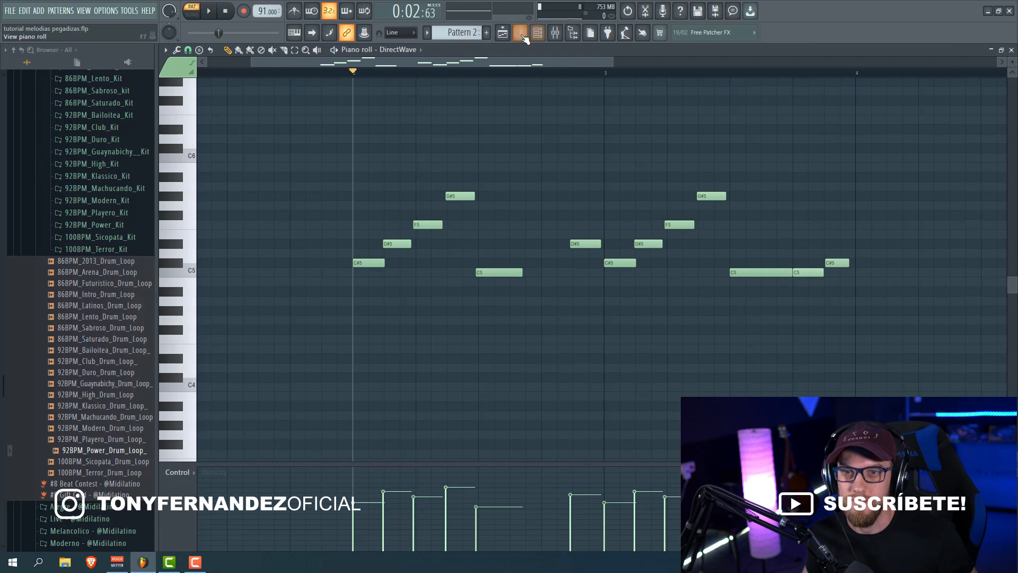
left_click(503, 34)
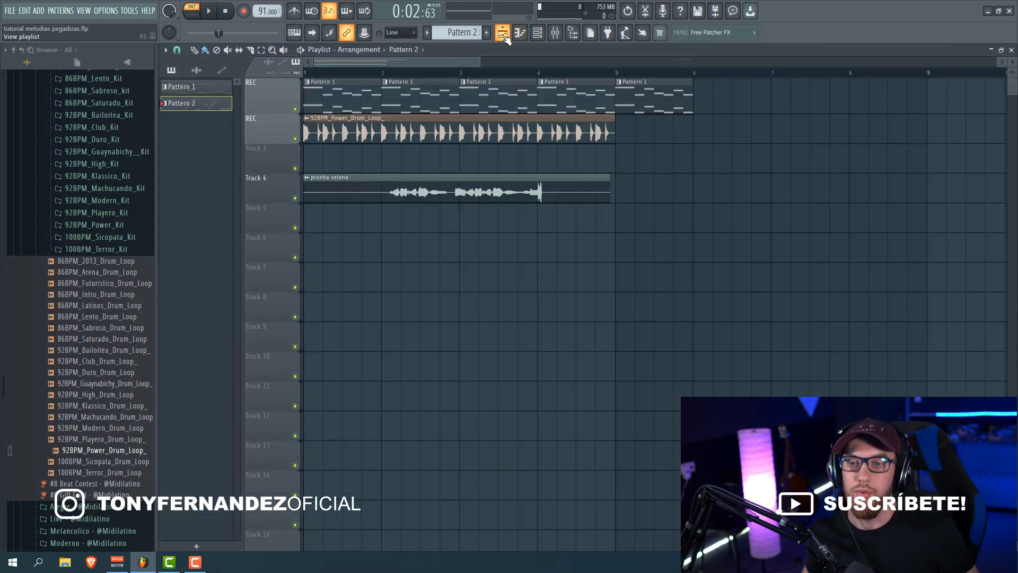
Solo Track 4's vocal sample, play it alone, then reopen Pattern 2's piano roll
right_click(295, 198)
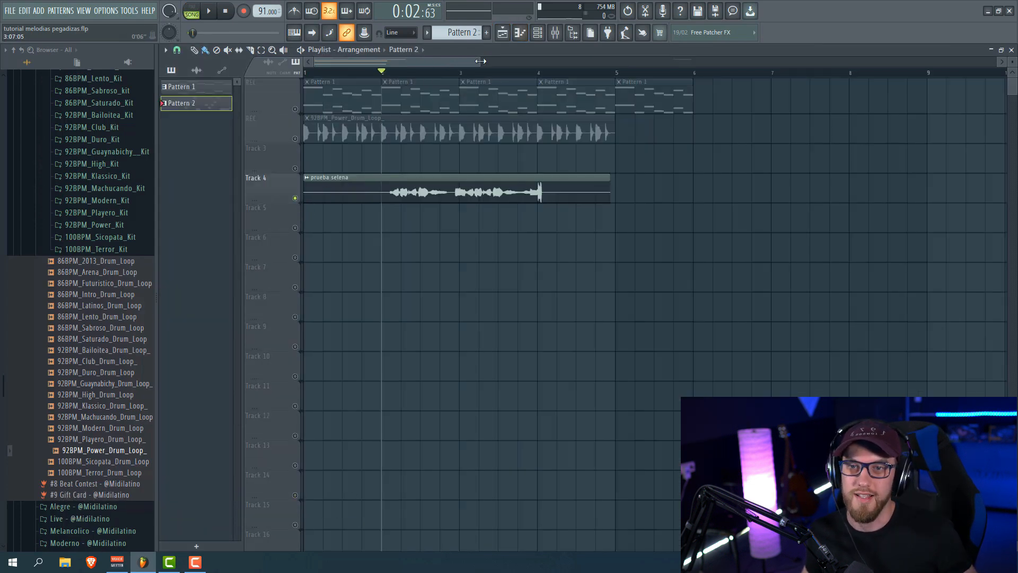
left_click_drag(481, 61, 468, 61)
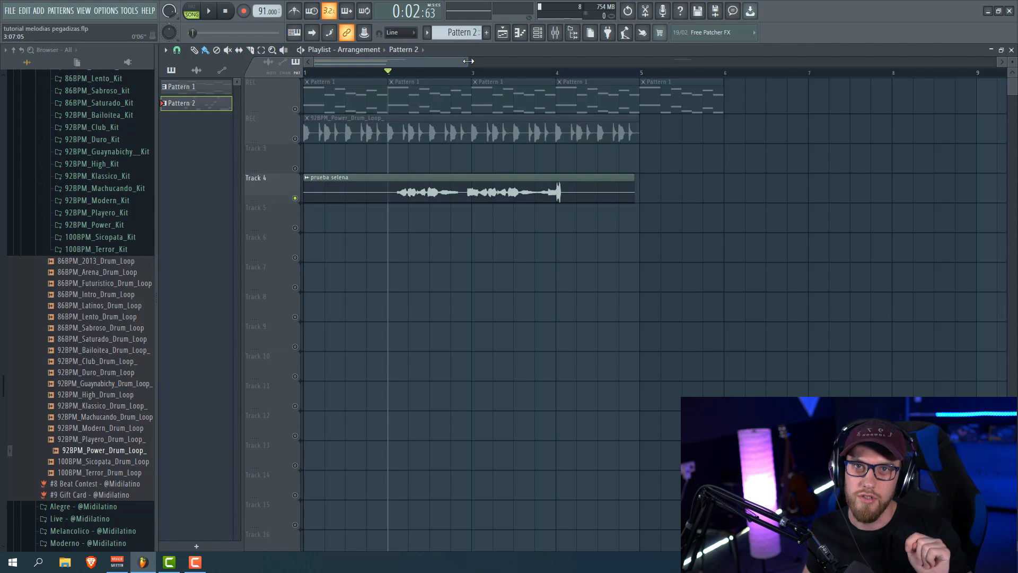
key("space")
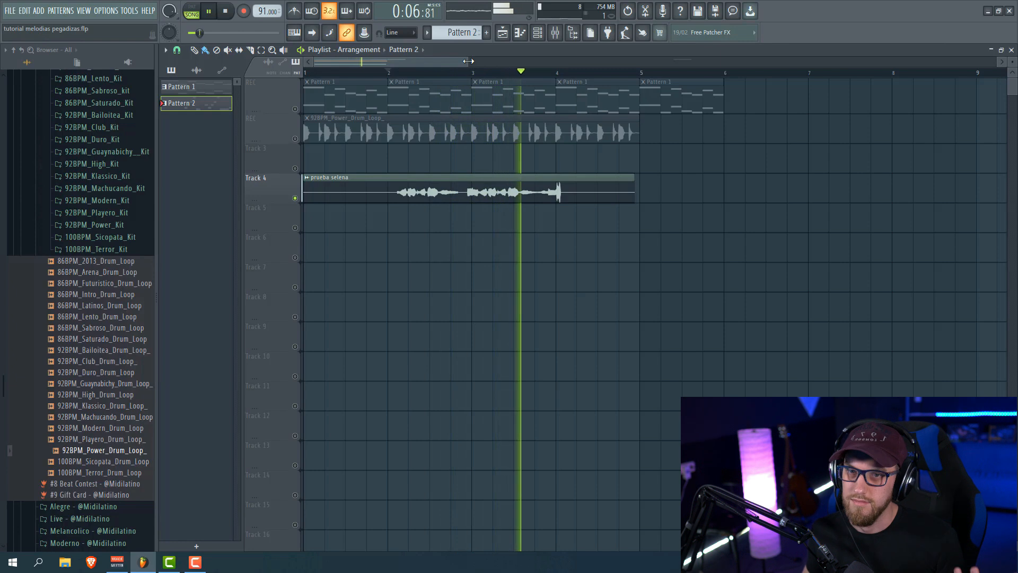
key("space")
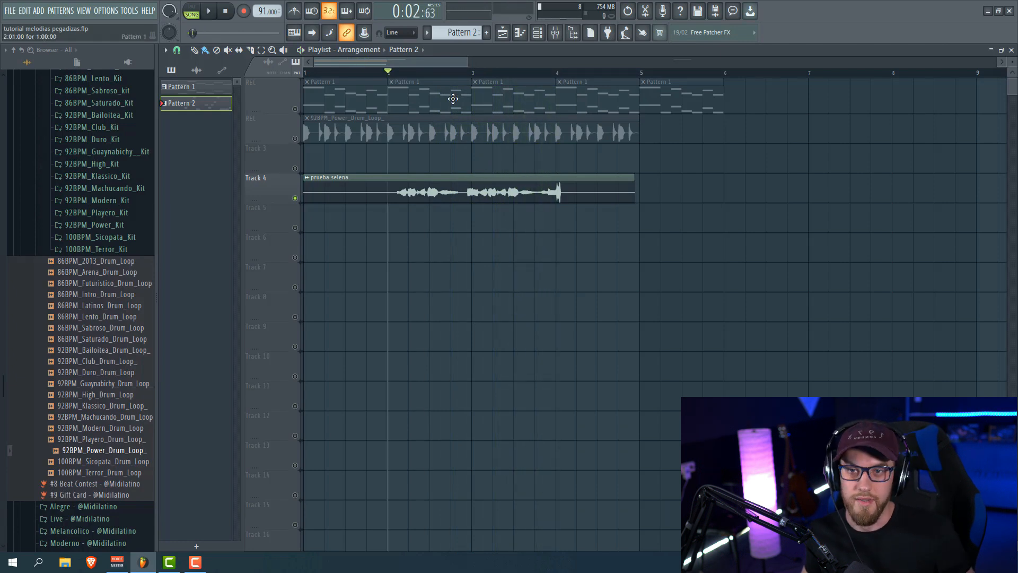
key("F7")
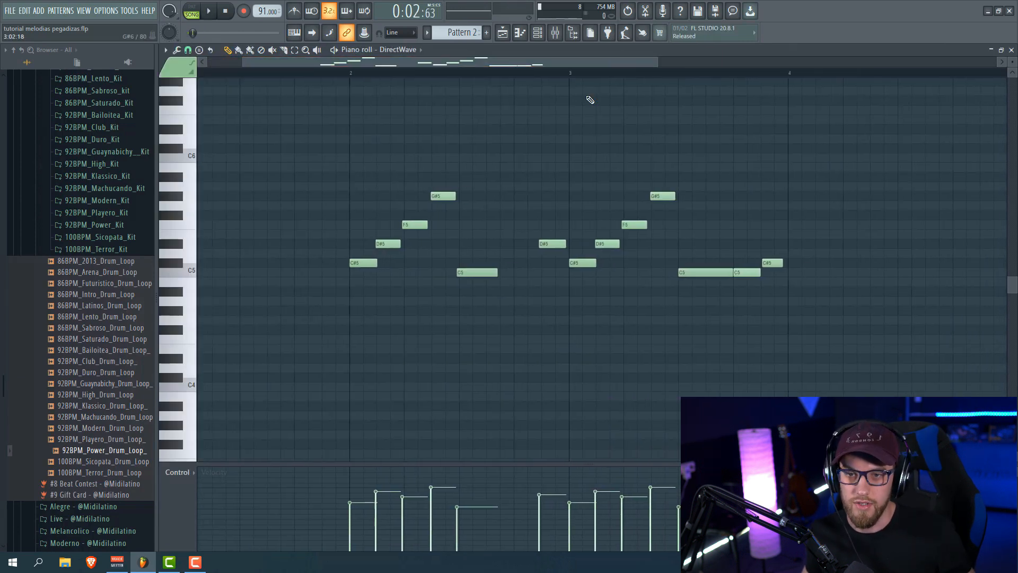
Select Pattern 2's C5, C#5, D#5, F5 and G#5 note rows in turn, then deselect
left_click_drag(721, 275, 436, 272)
left_click_drag(342, 262, 785, 263)
left_click_drag(348, 244, 623, 249)
left_click_drag(366, 225, 641, 226)
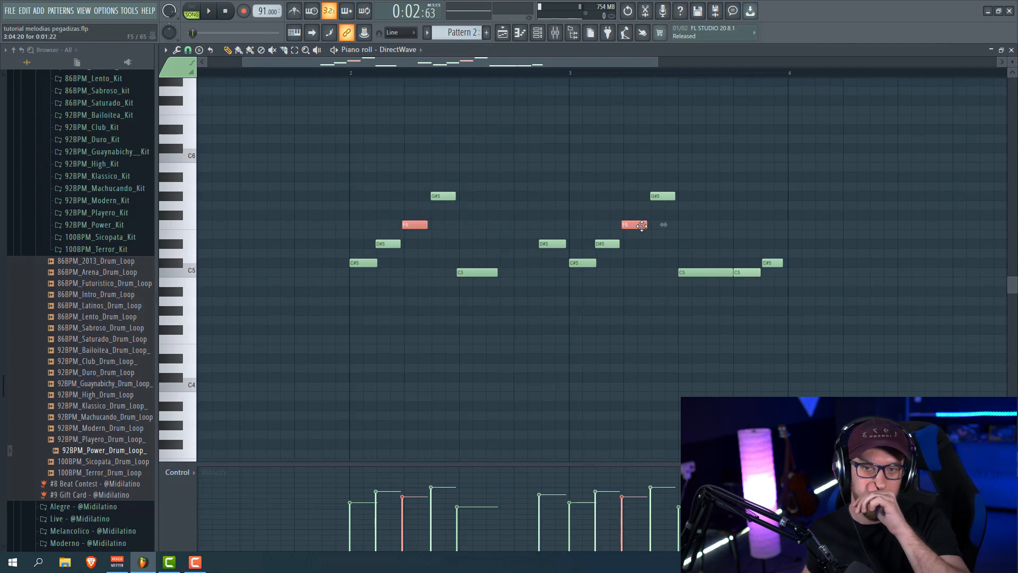
left_click_drag(419, 135, 695, 201)
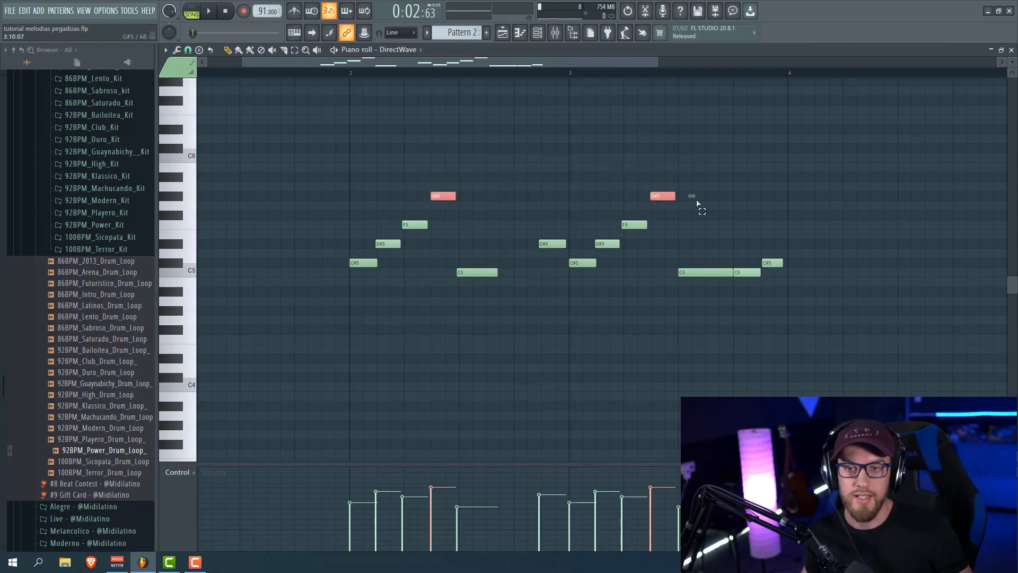
left_click(622, 209)
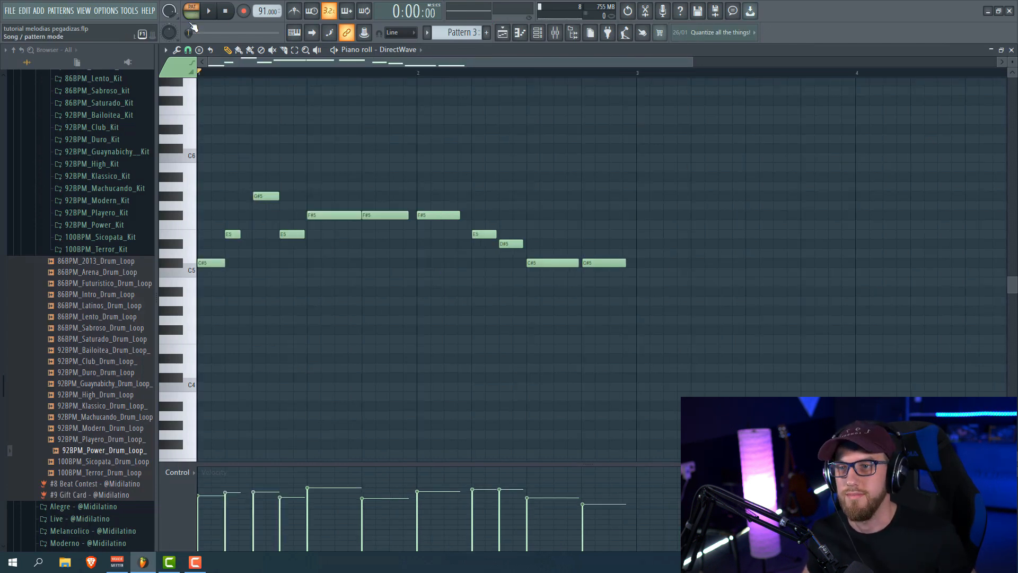
Play and stop the Pattern 3 melody, then return to the playlist arrangement
key("space")
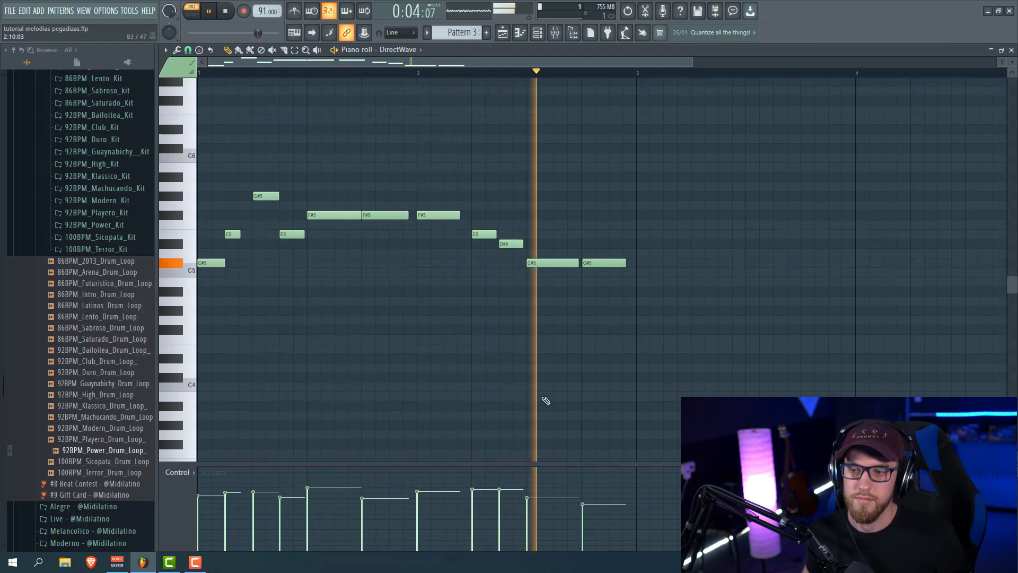
key("space")
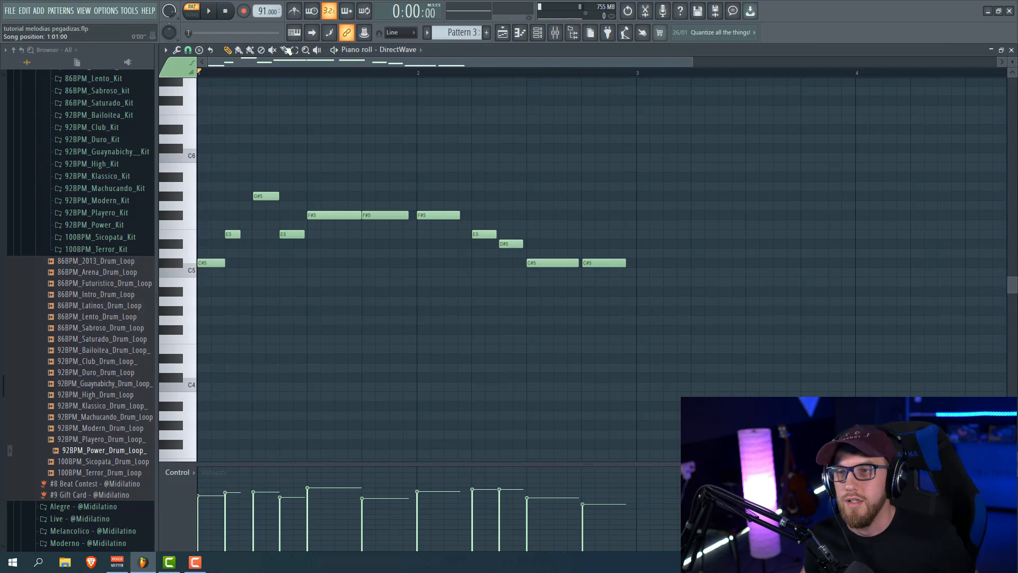
left_click(509, 33)
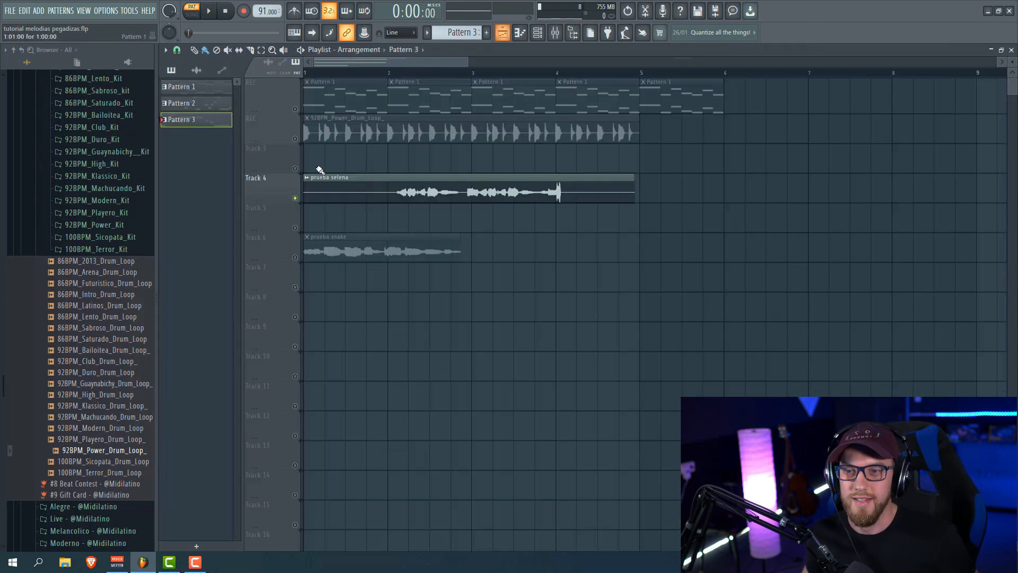
Solo the prueba snake vocal on Track 6, play it, then show the channel rack
right_click(295, 257)
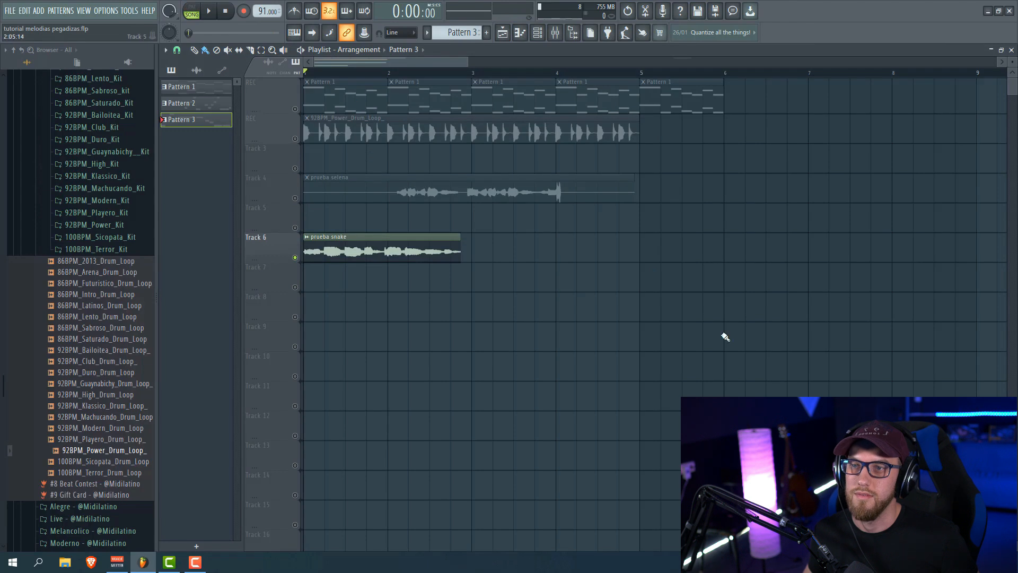
key("space")
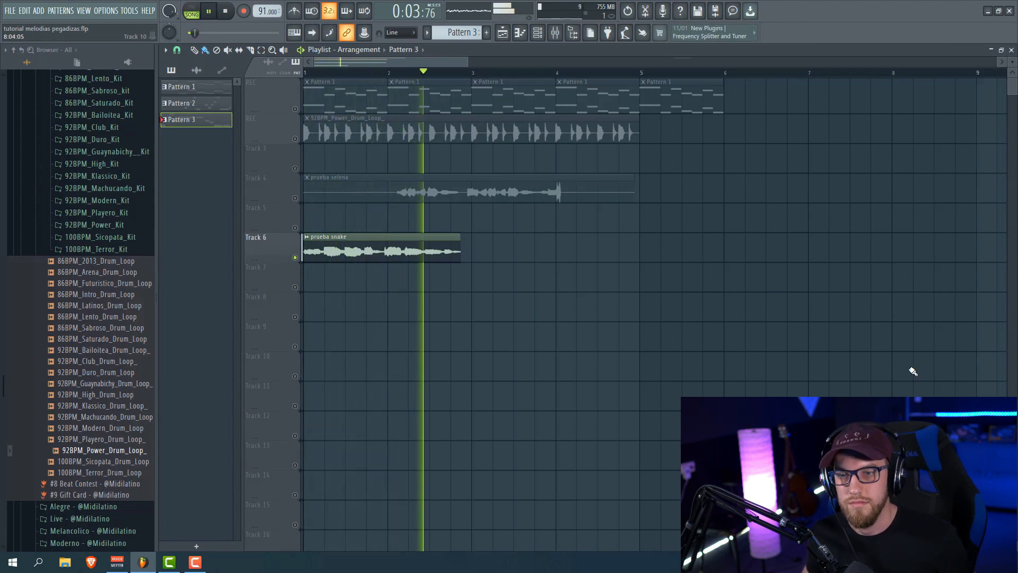
key("space")
left_click(546, 32)
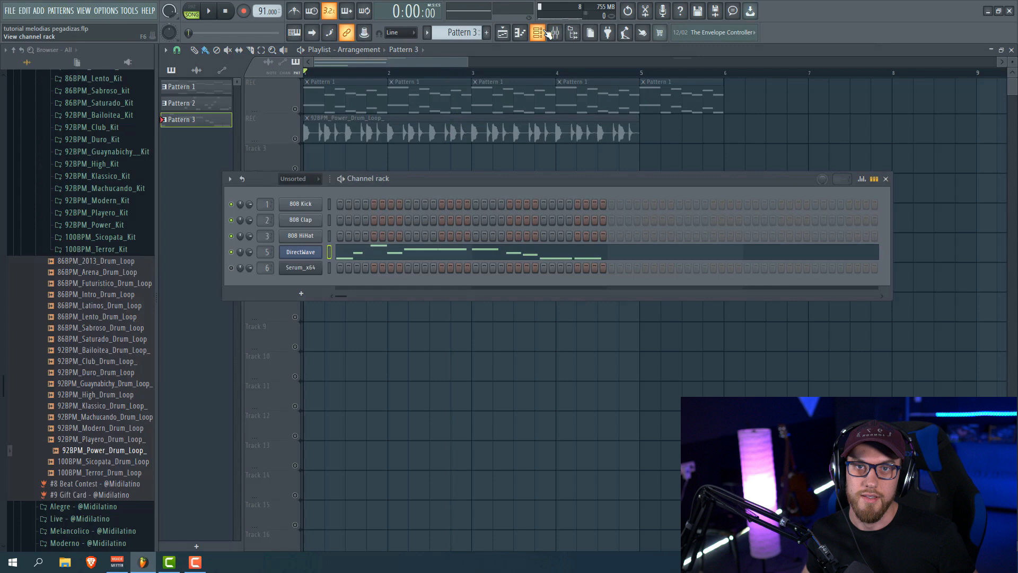
Open the DirectWave melody and select its C#5, D#5, E5 and F#5 note rows
left_click(431, 250)
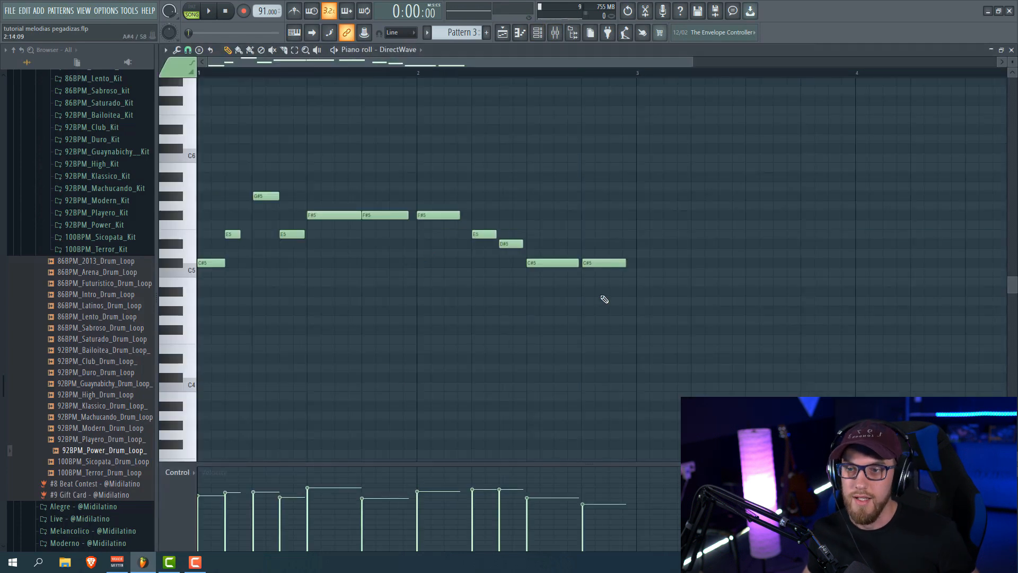
left_click_drag(643, 259, 217, 276)
left_click_drag(535, 241, 267, 259)
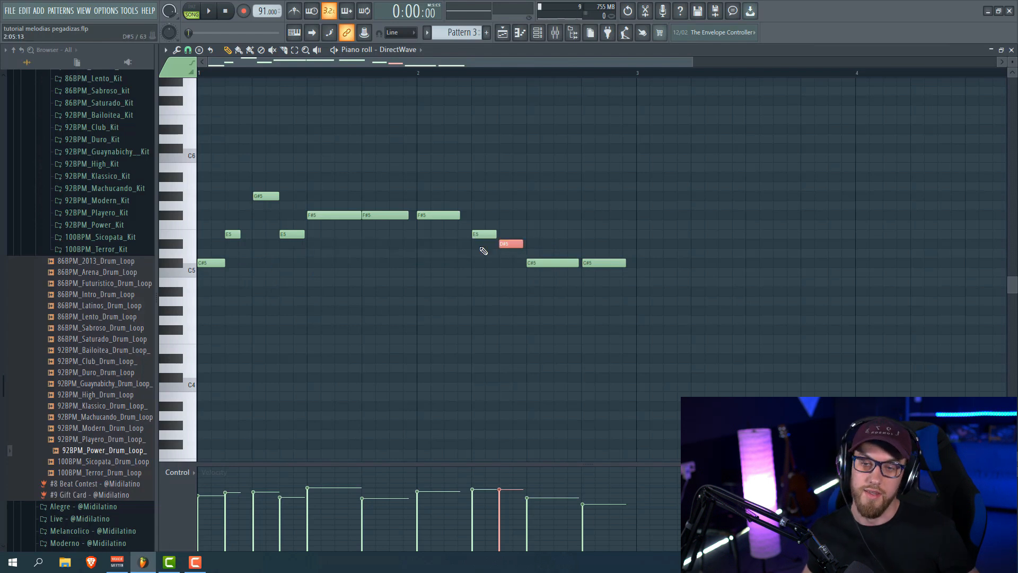
left_click_drag(507, 232, 232, 246)
left_click_drag(472, 220, 216, 204)
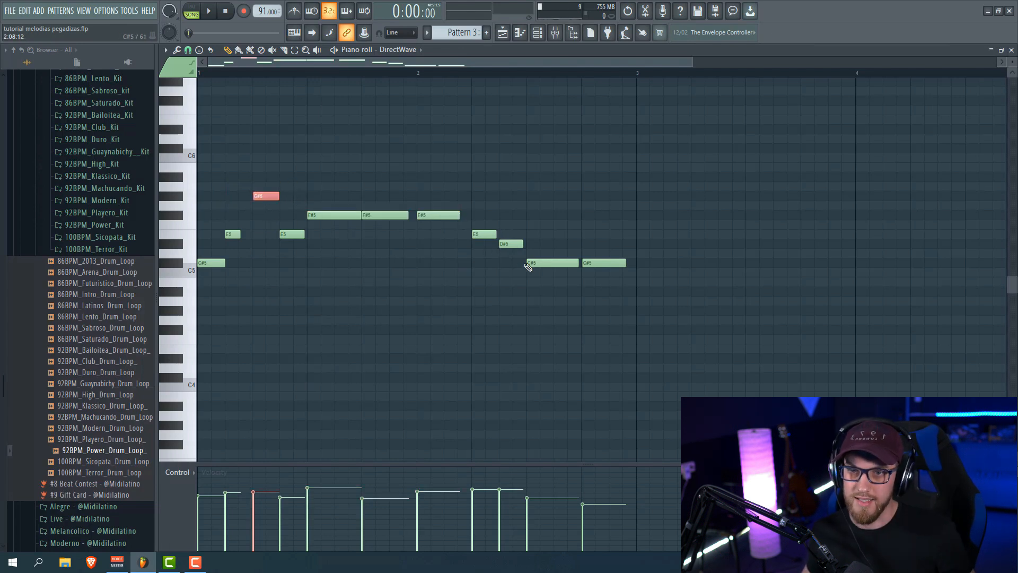
Select the D#5 and G#5 notes, delete the stray A4 note, and switch to Song mode
left_click(516, 244)
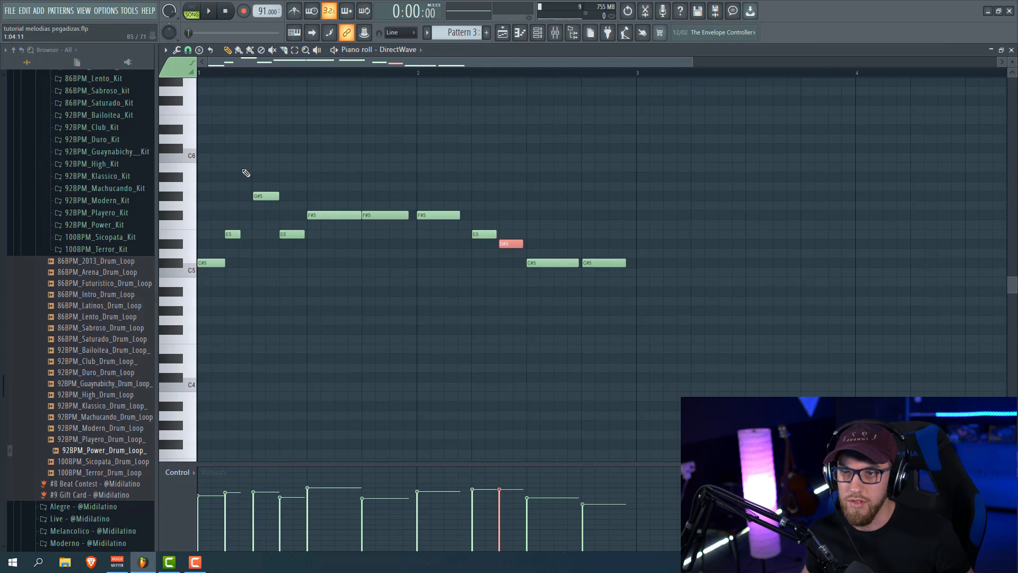
left_click_drag(244, 172, 272, 215)
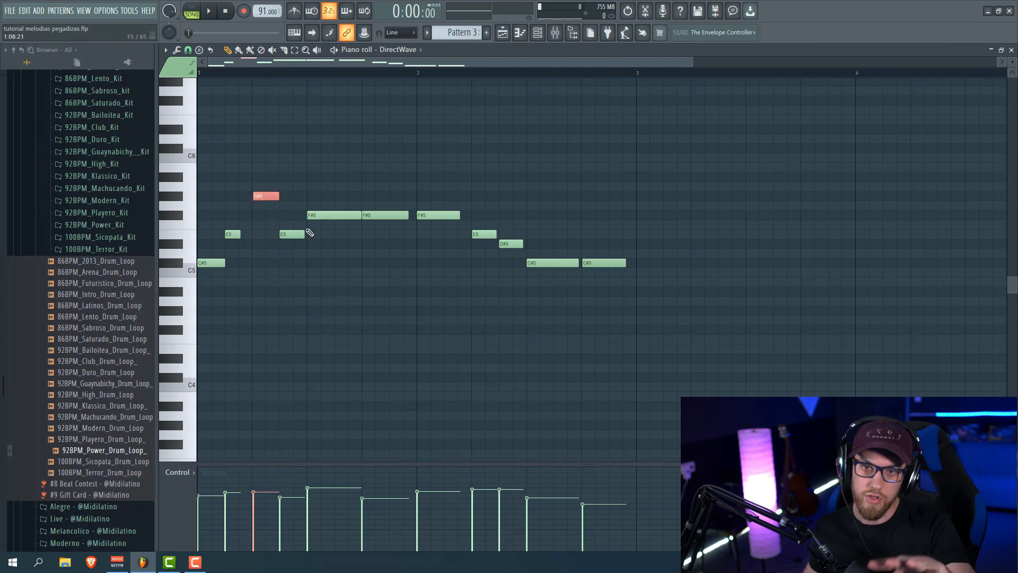
left_click(338, 299)
right_click(346, 302)
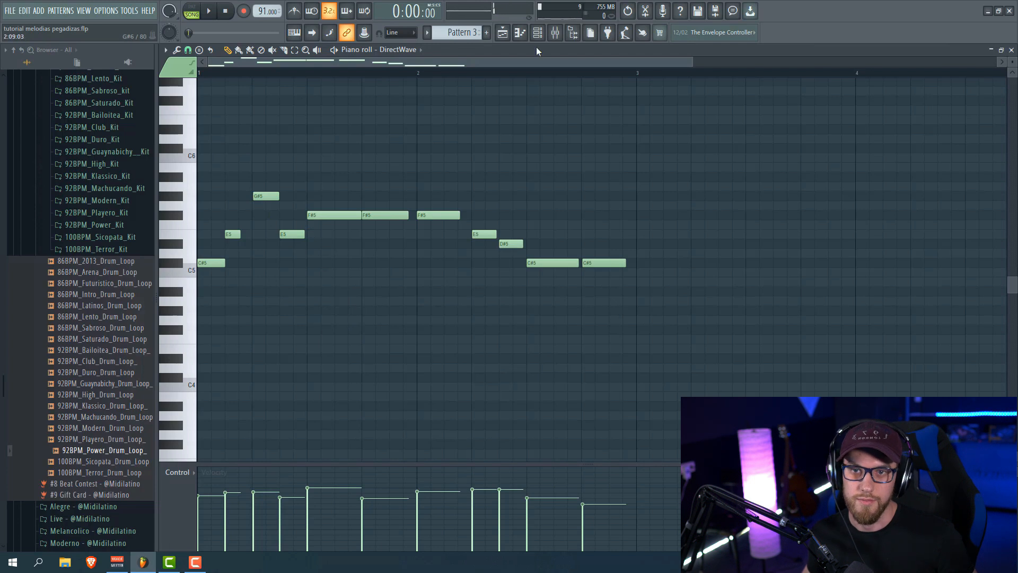
left_click(195, 19)
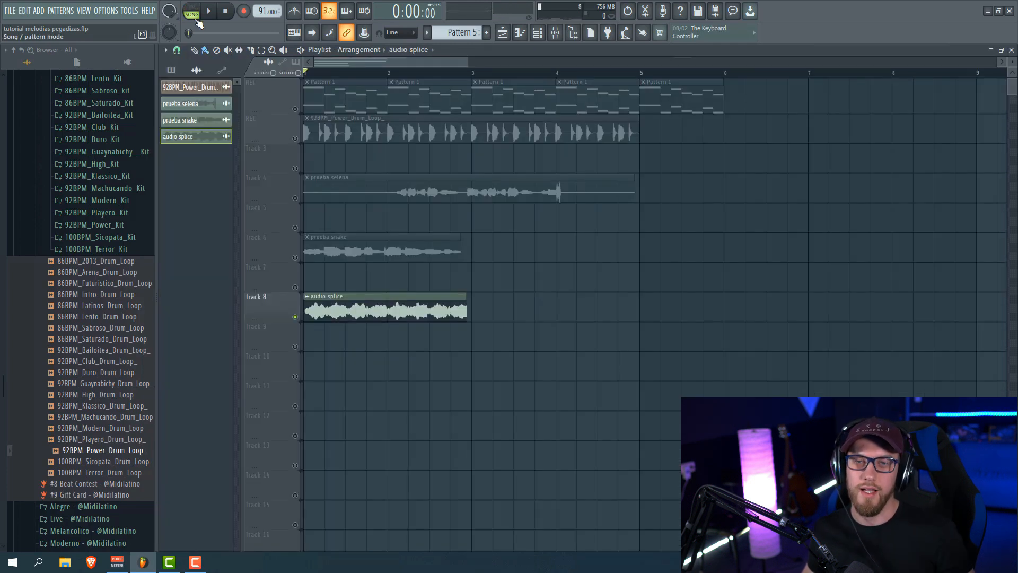
Play and stop the arrangement to hear the audio splice vocal on Track 8
key("space")
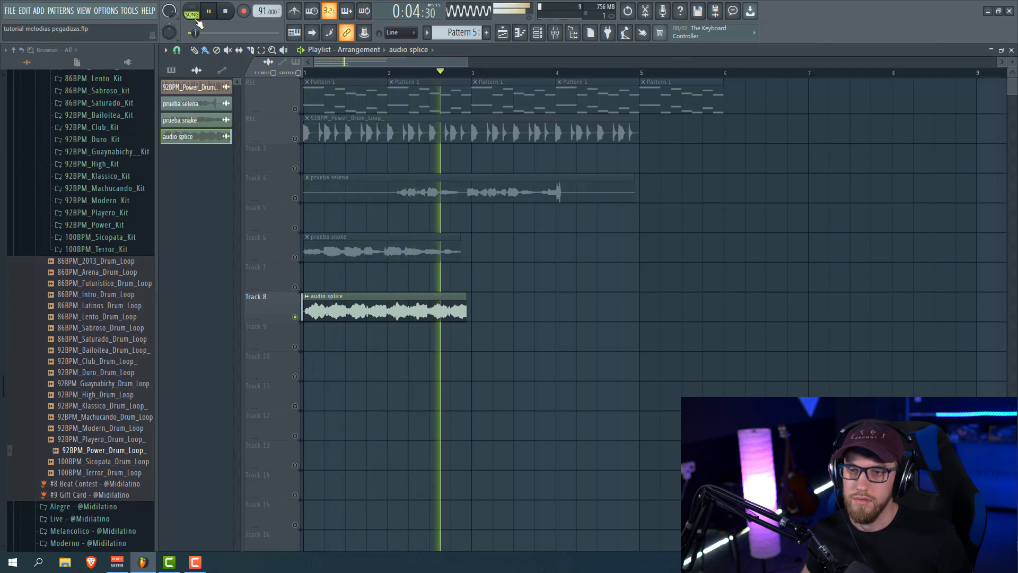
key("space")
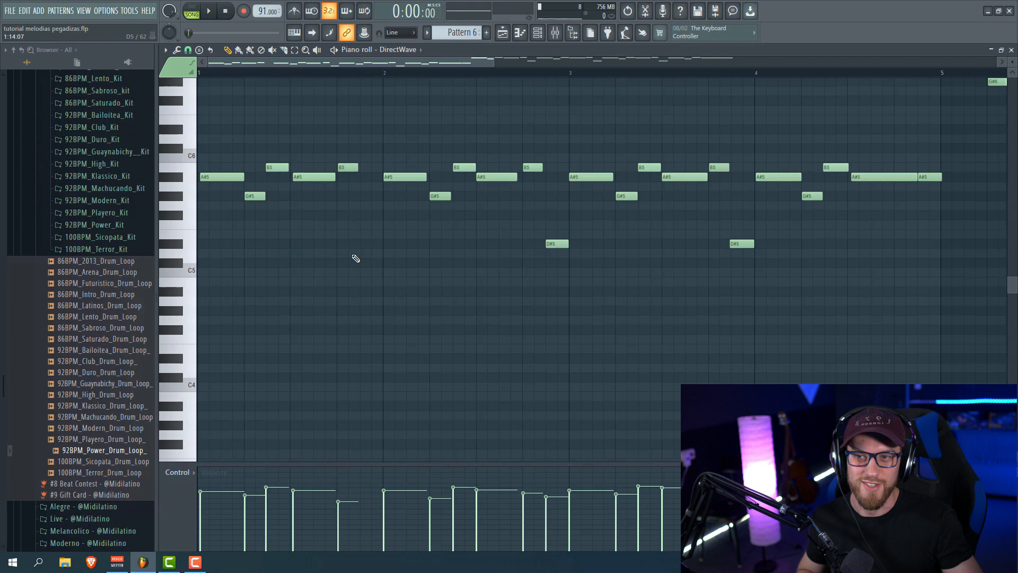
Scroll up in the piano roll, then play and stop the Pattern 6 melody
scroll(364, 353, "up", 2)
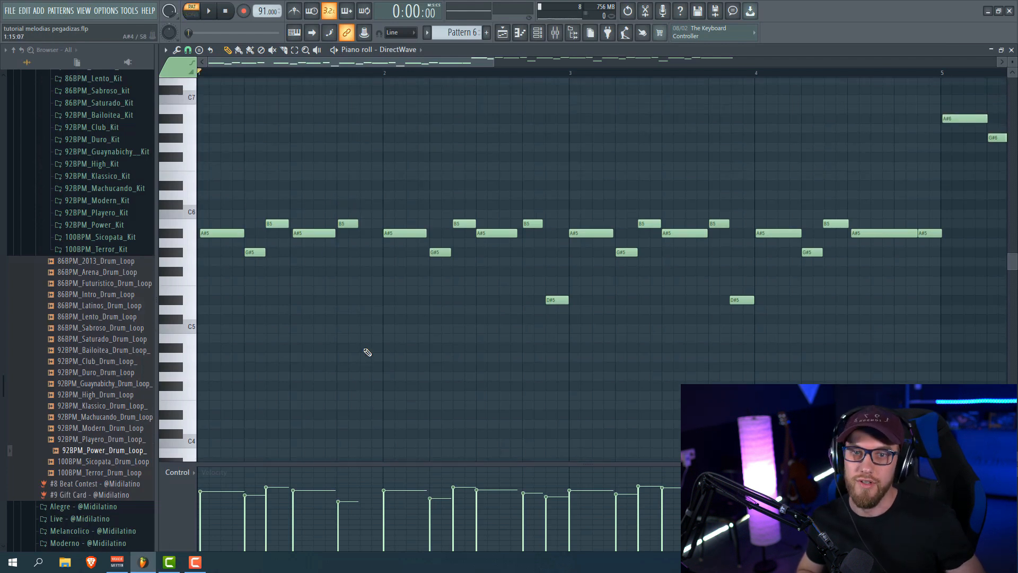
key("space")
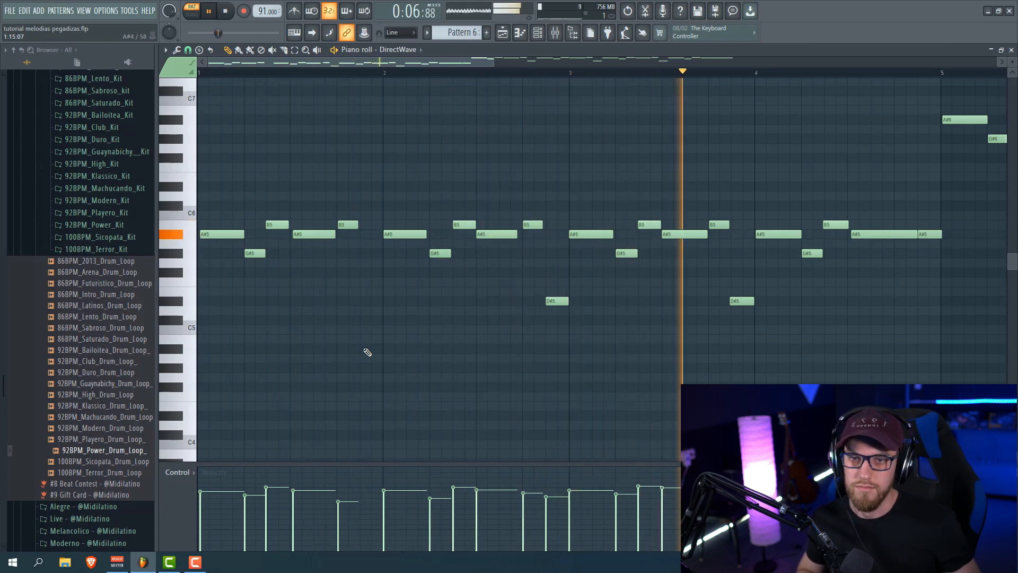
key("space")
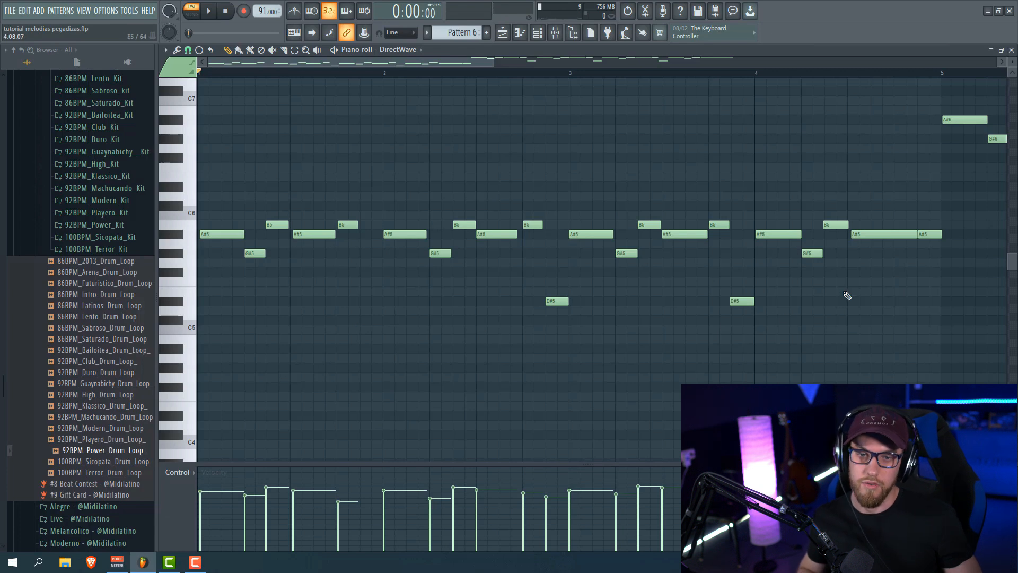
Select the D#5, G#5 and A#5 notes, deselect them, and save the project
left_click_drag(825, 289, 531, 330)
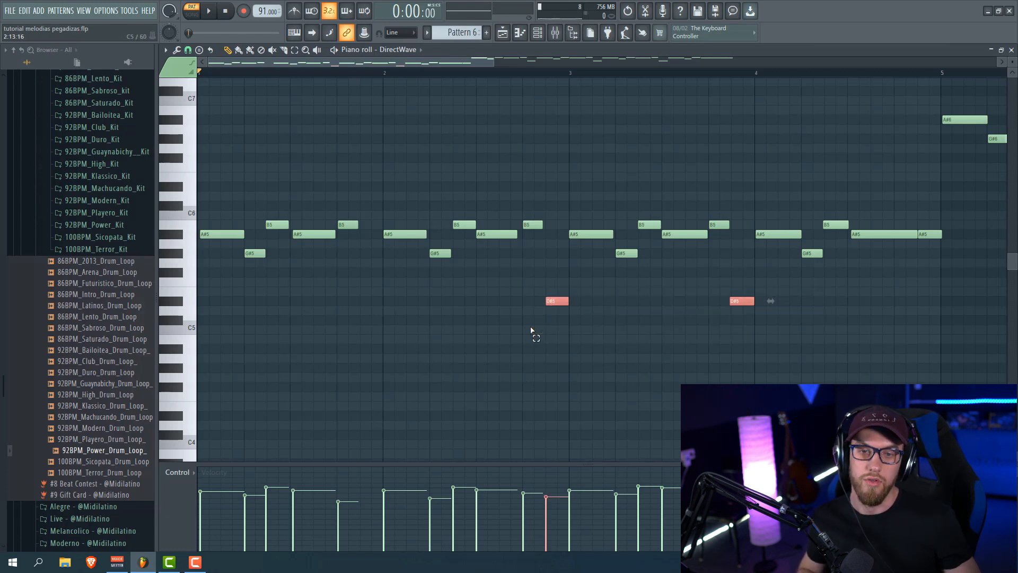
left_click_drag(659, 253, 382, 259)
left_click_drag(433, 235, 854, 219)
left_click(663, 168)
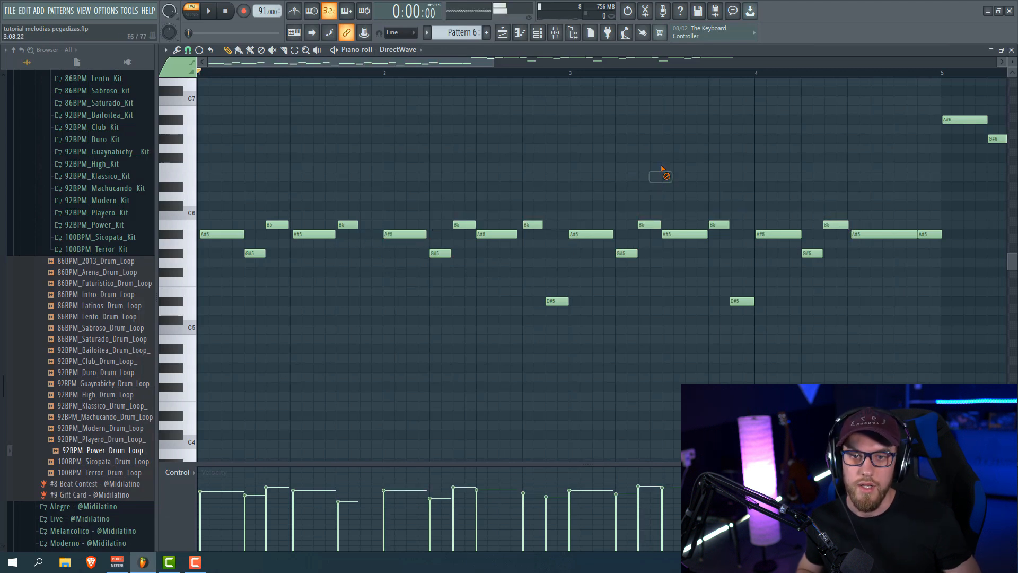
key("ctrl+s")
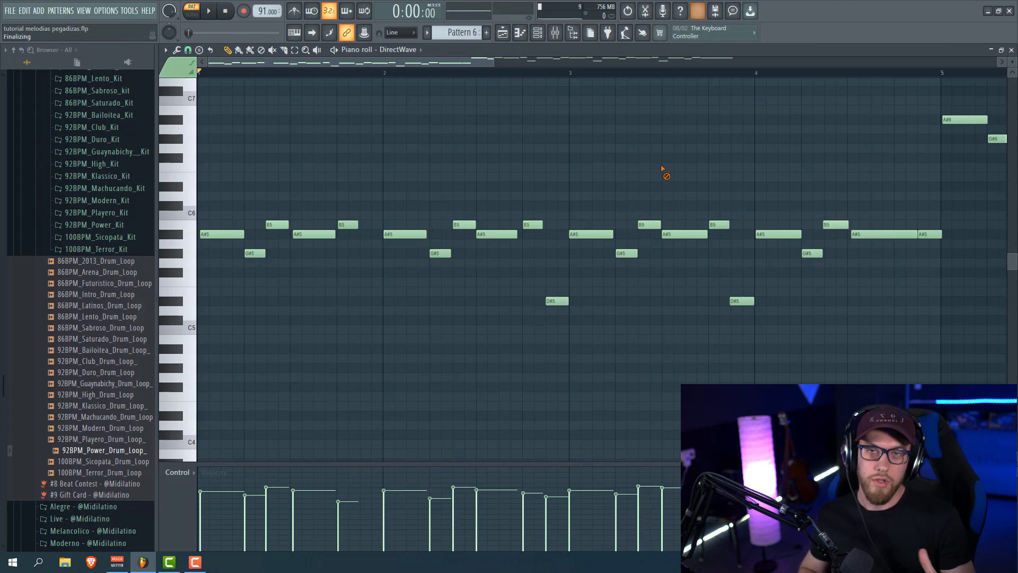